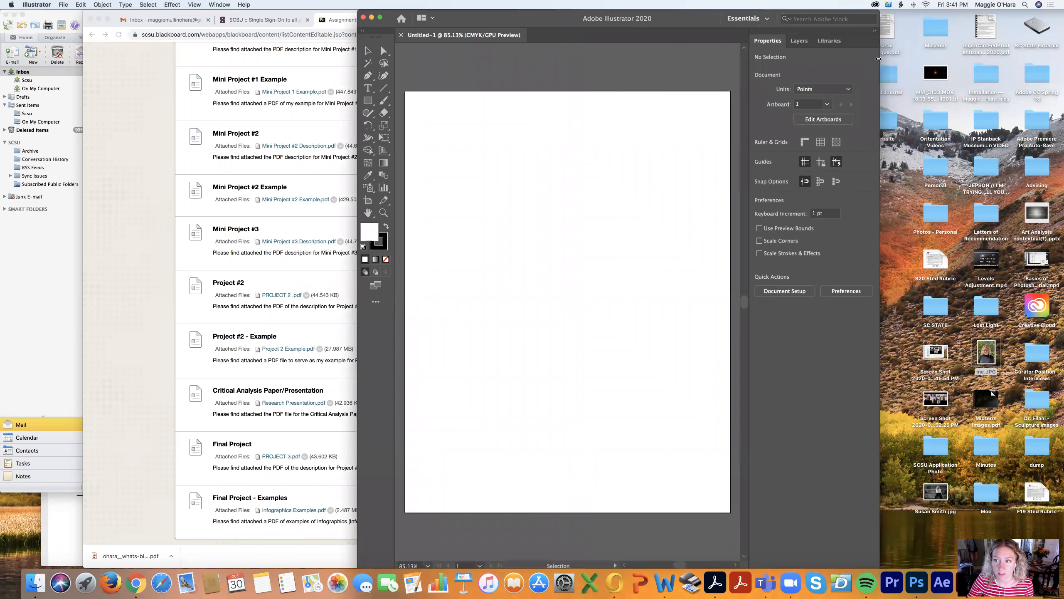
left_click_drag(878, 59, 936, 59)
left_click_drag(707, 20, 630, 16)
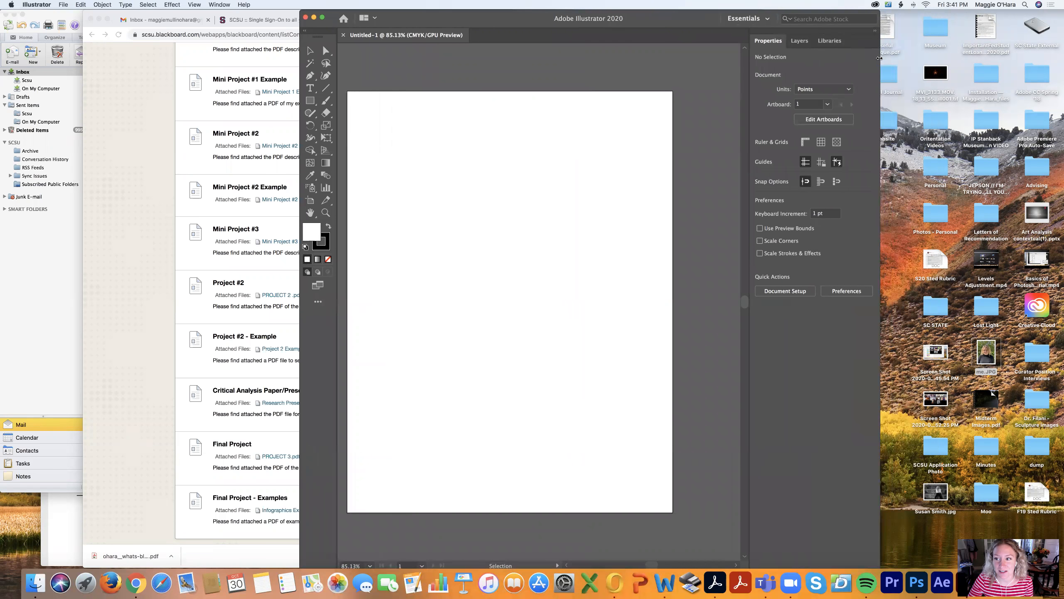
left_click_drag(901, 58, 914, 58)
left_click_drag(686, 17, 675, 17)
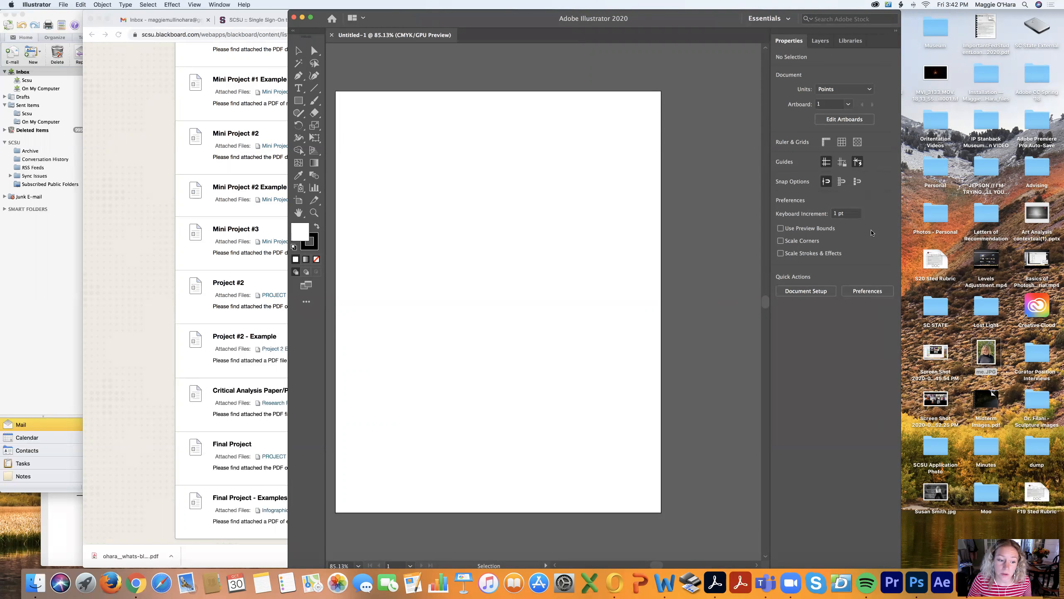
Switch to Chrome and open the Mini Project #3 Description PDF from the Blackboard course content page.
left_click(131, 12)
left_click_drag(420, 14, 621, 14)
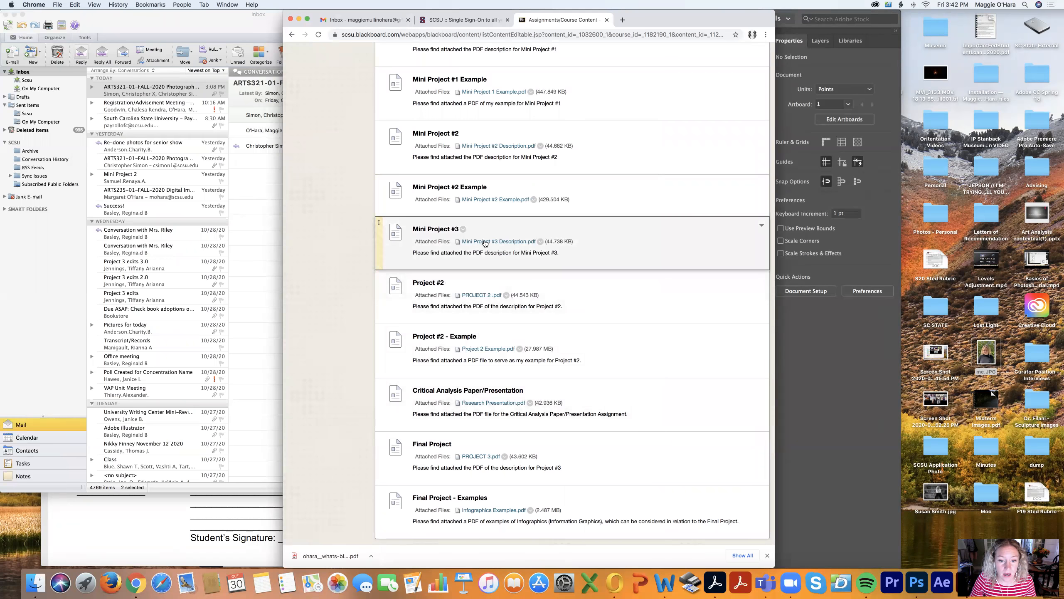
scroll(483, 245, "down", 15)
scroll(482, 245, "up", 15)
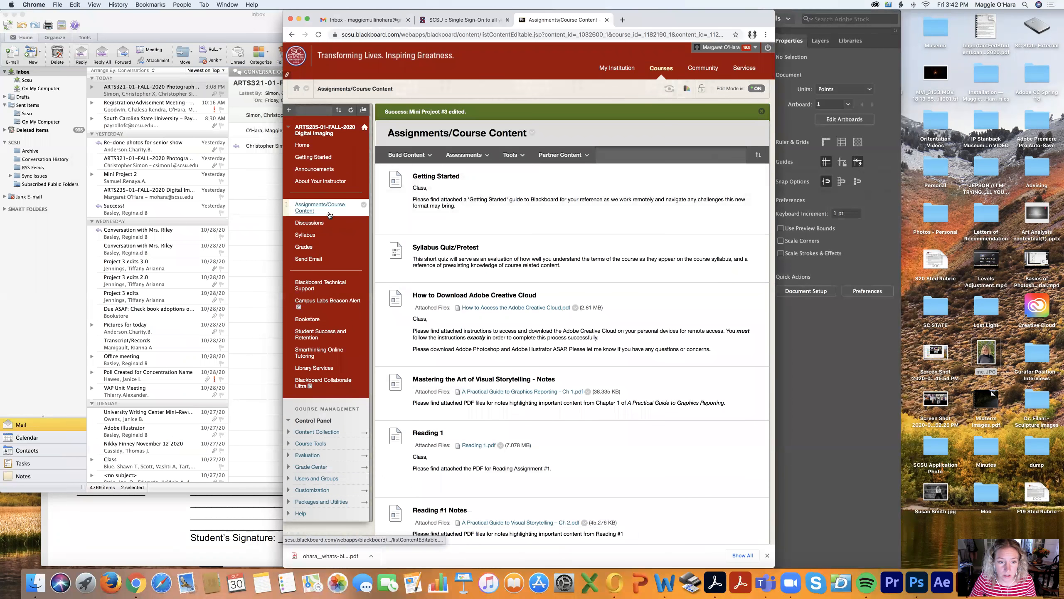
scroll(493, 357, "down", 15)
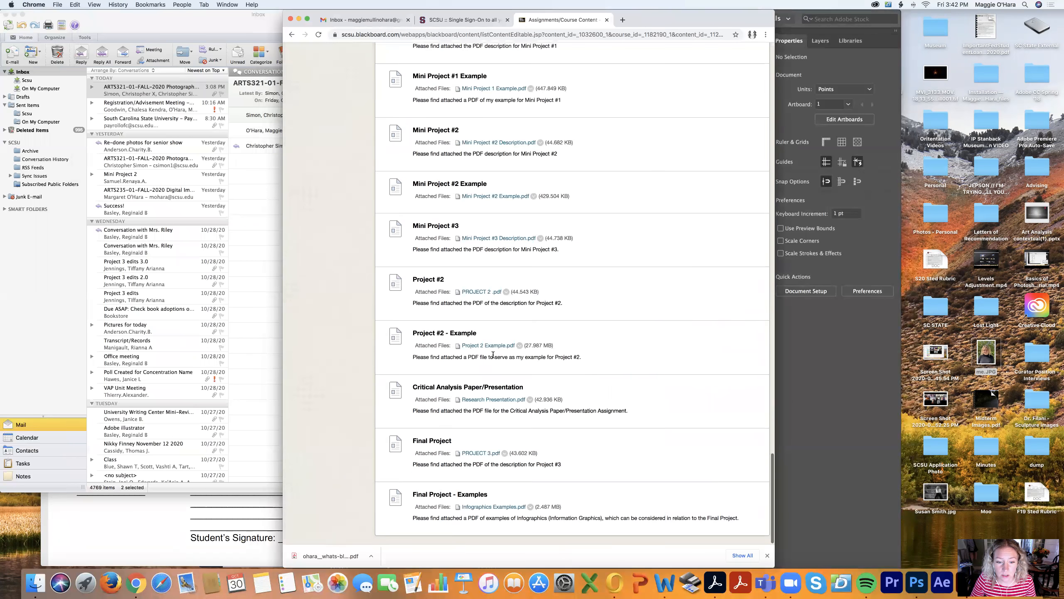
left_click(499, 242)
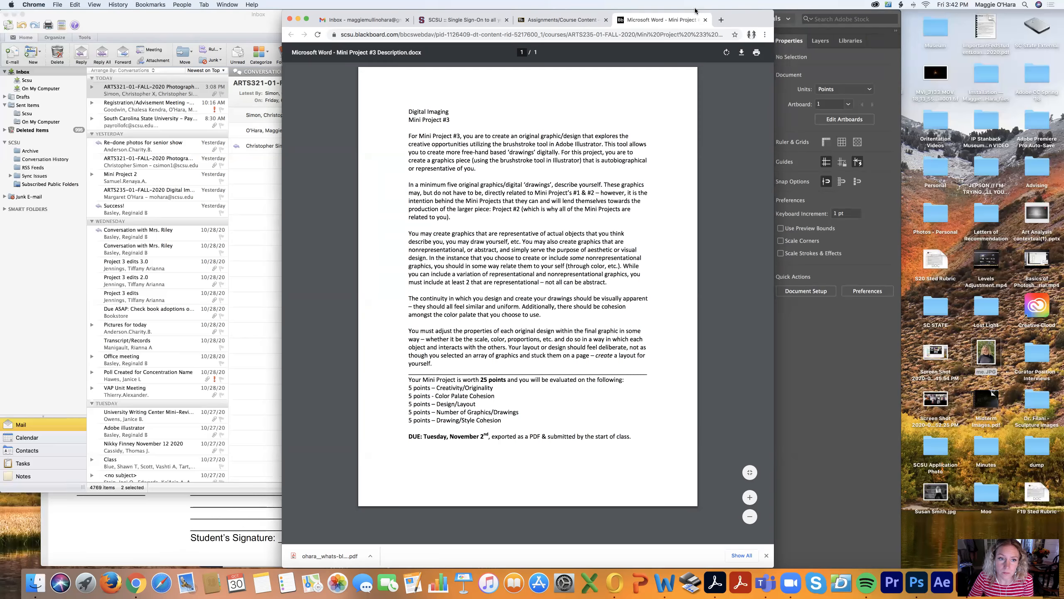
Arrange the browser window with the project description and the Illustrator window side by side.
left_click_drag(741, 16, 550, 11)
left_click(691, 22)
left_click_drag(640, 17, 796, 6)
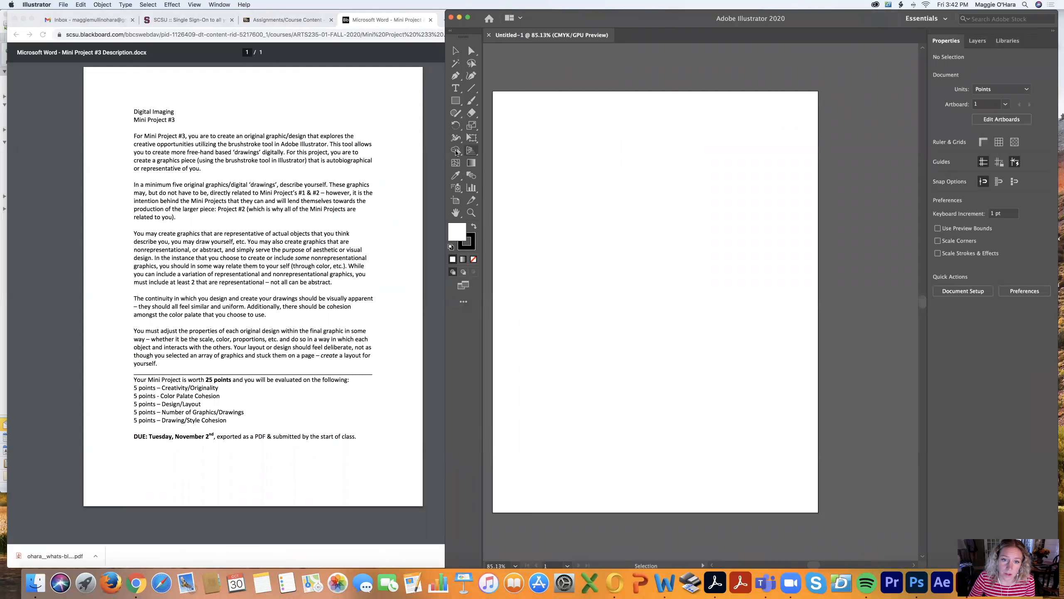
left_click_drag(828, 24, 833, 24)
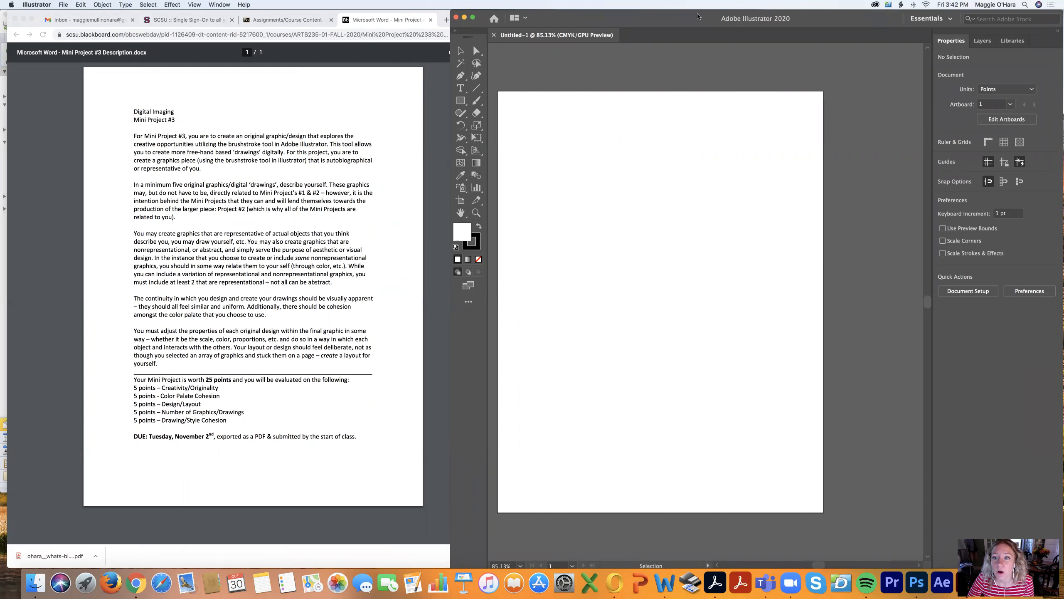
left_click_drag(697, 15, 663, 15)
Paint loose freehand curves, loops, a triangle and a heart across the artboard with the Paintbrush tool and the 5 pt. Round brush.
left_click(443, 101)
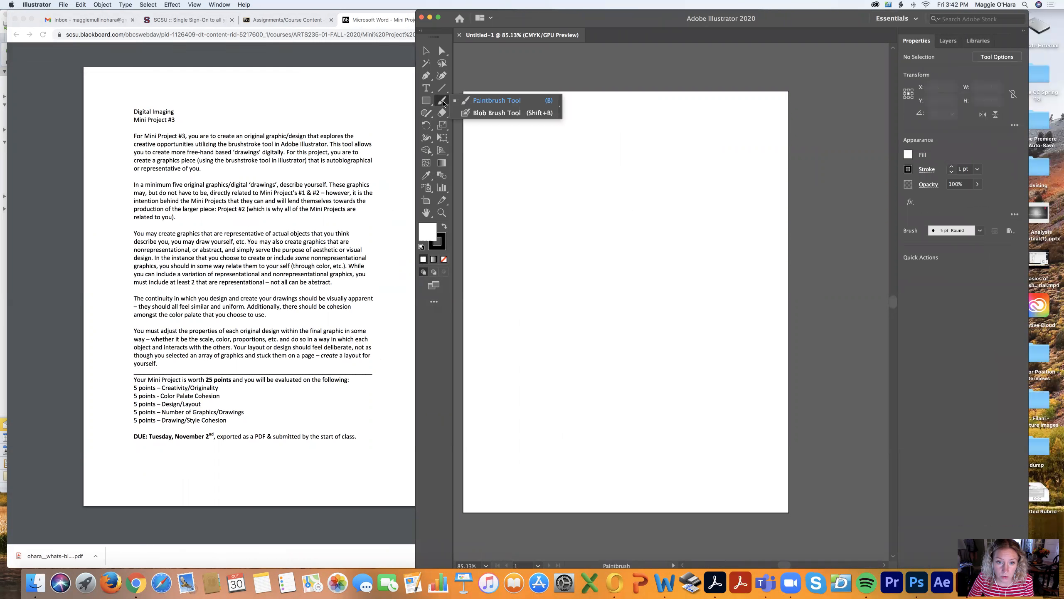
left_click(496, 100)
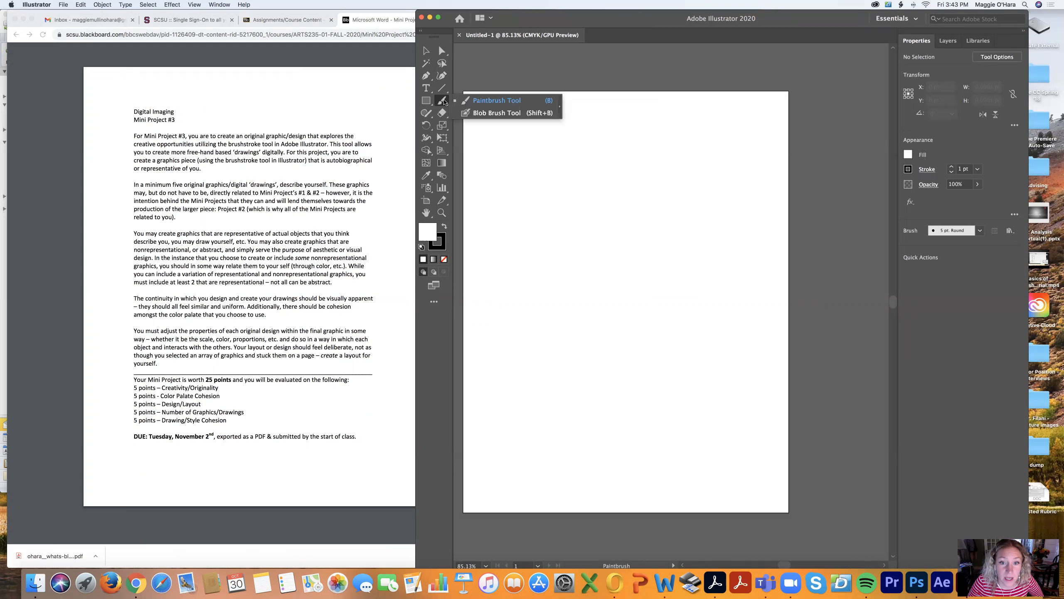
left_click_drag(784, 18, 809, 18)
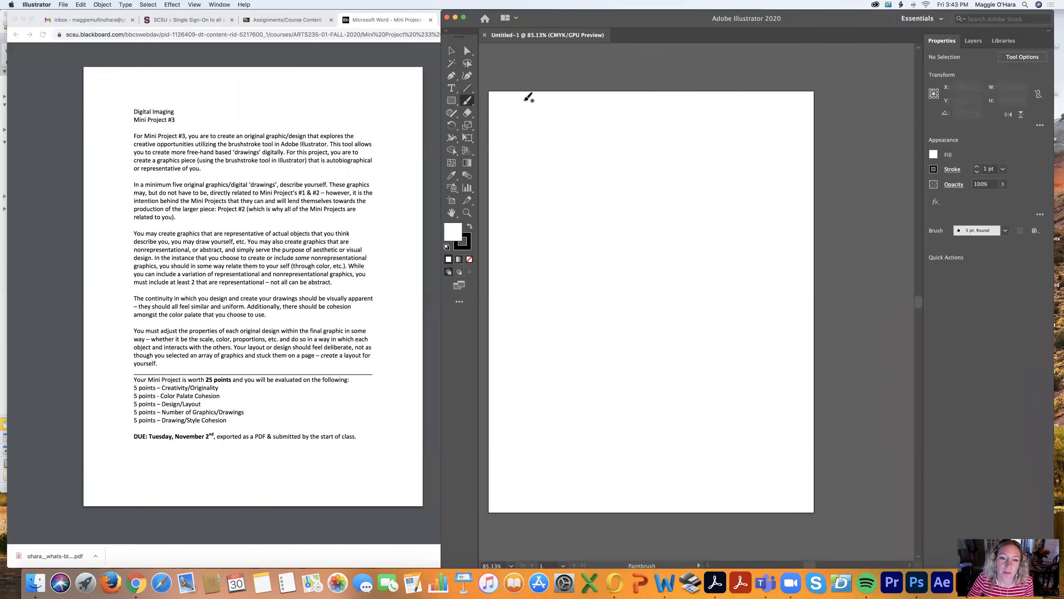
left_click(468, 102)
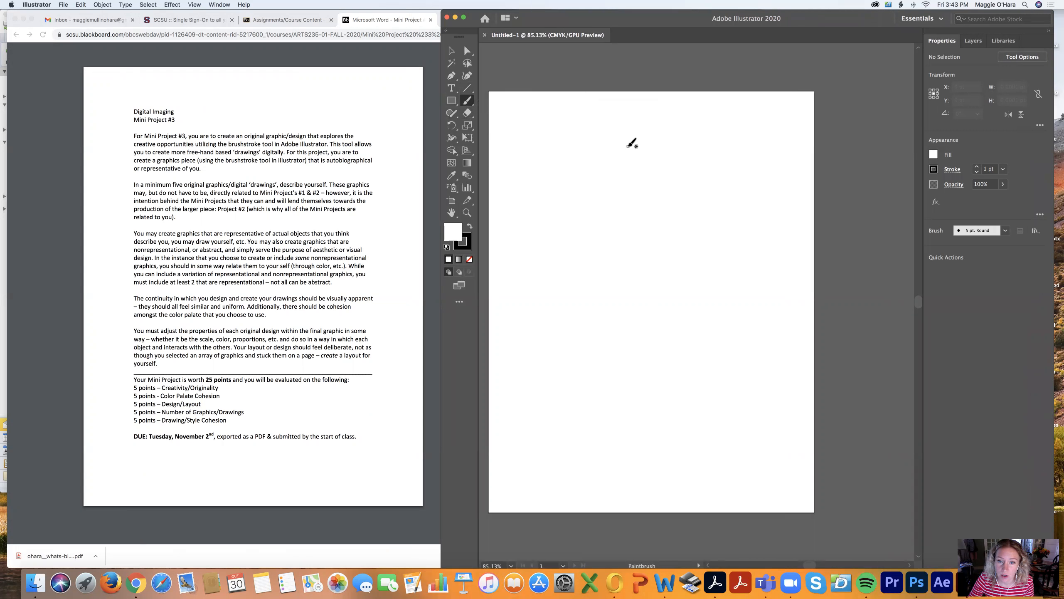
left_click_drag(662, 147, 620, 177)
mouse_move(625, 262)
left_mouse_down()
mouse_move(602, 325)
mouse_move(700, 281)
left_mouse_up()
left_click_drag(732, 181, 736, 193)
left_click_drag(769, 321, 732, 394)
mouse_move(679, 217)
left_mouse_down()
mouse_move(675, 267)
mouse_move(702, 260)
mouse_move(742, 295)
left_mouse_up()
mouse_move(694, 148)
left_mouse_down()
mouse_move(608, 166)
mouse_move(641, 179)
left_mouse_up()
left_click_drag(622, 236, 647, 301)
mouse_move(549, 256)
left_mouse_down()
mouse_move(753, 192)
mouse_move(569, 280)
mouse_move(713, 251)
mouse_move(580, 342)
left_mouse_up()
mouse_move(577, 138)
left_mouse_down()
mouse_move(659, 231)
mouse_move(580, 401)
mouse_move(669, 354)
left_mouse_up()
mouse_move(748, 152)
left_mouse_down()
mouse_move(748, 212)
mouse_move(693, 287)
left_mouse_up()
left_click_drag(703, 250, 702, 256)
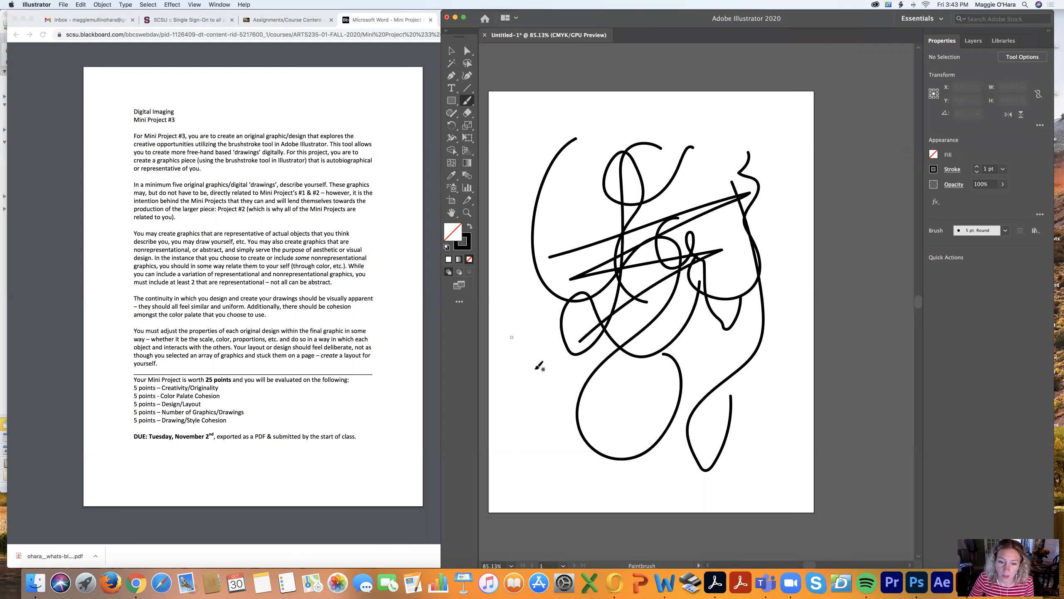
mouse_move(527, 371)
left_mouse_down()
mouse_move(578, 357)
mouse_move(558, 425)
mouse_move(530, 370)
left_mouse_up()
mouse_move(700, 342)
left_mouse_down()
mouse_move(708, 319)
mouse_move(726, 354)
left_mouse_up()
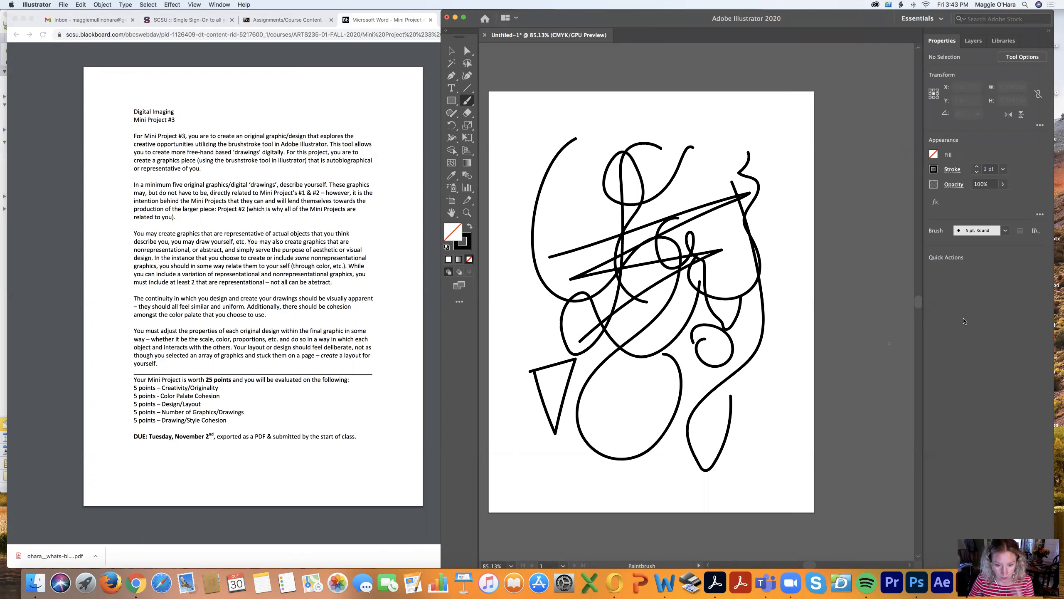
mouse_move(586, 112)
left_mouse_down()
mouse_move(600, 122)
mouse_move(550, 177)
left_mouse_up()
mouse_move(579, 242)
left_mouse_down()
mouse_move(732, 245)
mouse_move(733, 200)
left_mouse_up()
mouse_move(652, 124)
left_mouse_down()
mouse_move(679, 127)
mouse_move(625, 138)
mouse_move(644, 111)
mouse_move(684, 146)
mouse_move(676, 179)
mouse_move(716, 201)
left_mouse_up()
left_click_drag(760, 153, 766, 324)
mouse_move(626, 382)
left_mouse_down()
mouse_move(623, 396)
mouse_move(683, 449)
left_mouse_up()
left_click_drag(742, 370, 684, 447)
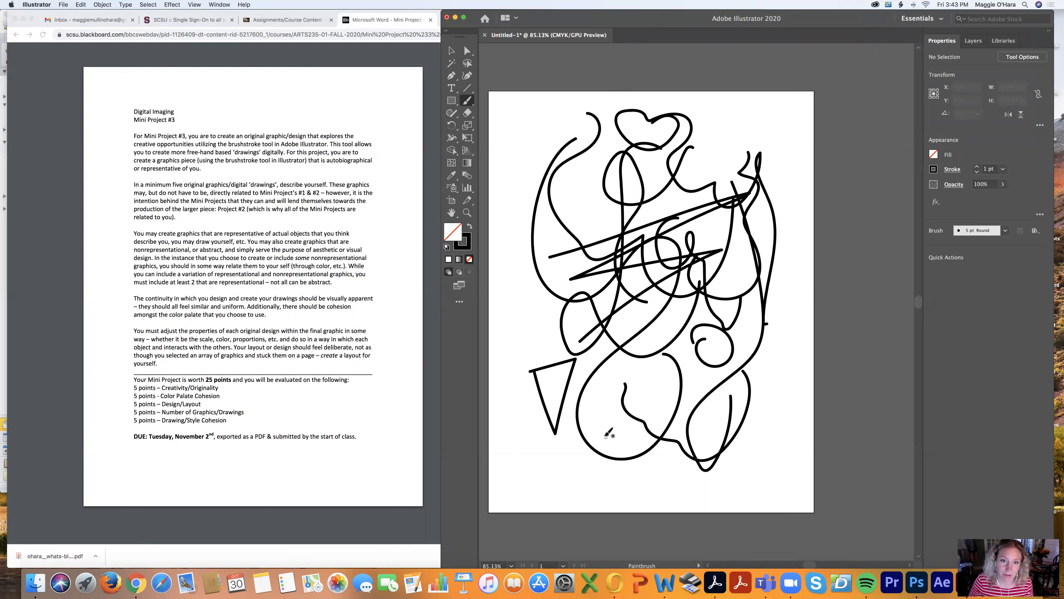
Delete all the painted strokes from the artboard and reactivate the Paintbrush tool.
left_click(452, 50)
mouse_move(508, 104)
left_mouse_down()
mouse_move(702, 229)
mouse_move(765, 475)
mouse_move(791, 494)
left_mouse_up()
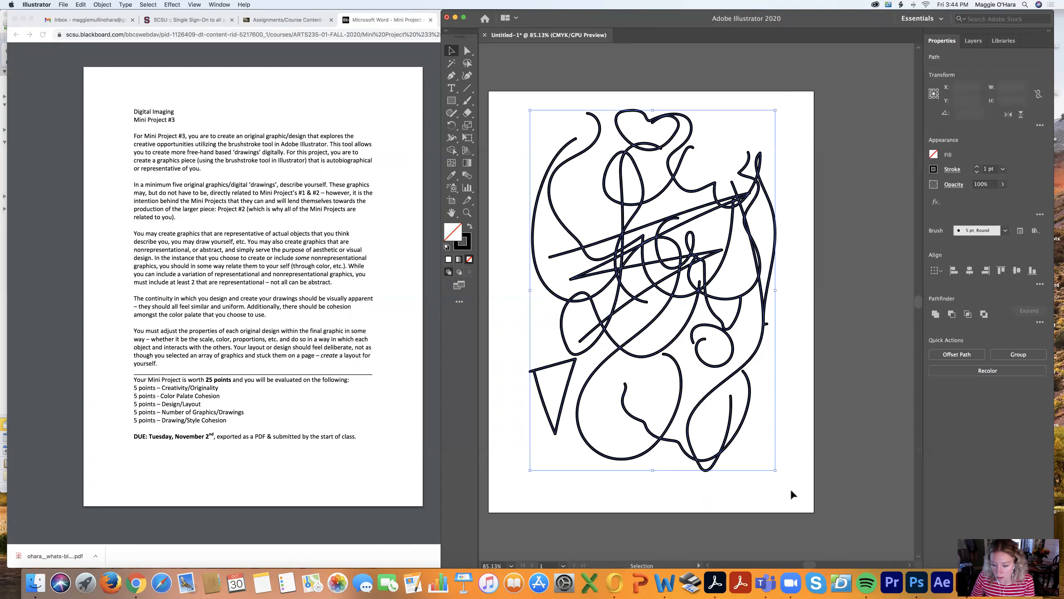
key("Delete")
left_click(467, 100)
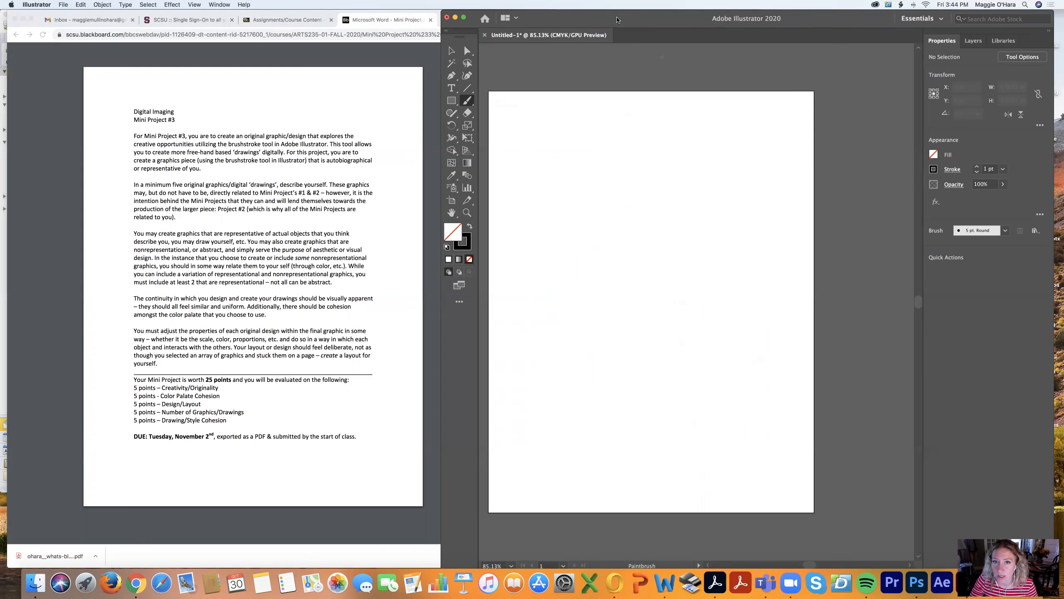
Place the portrait photo me.JPG from the desktop into the Illustrator document.
left_click_drag(619, 18, 522, 16)
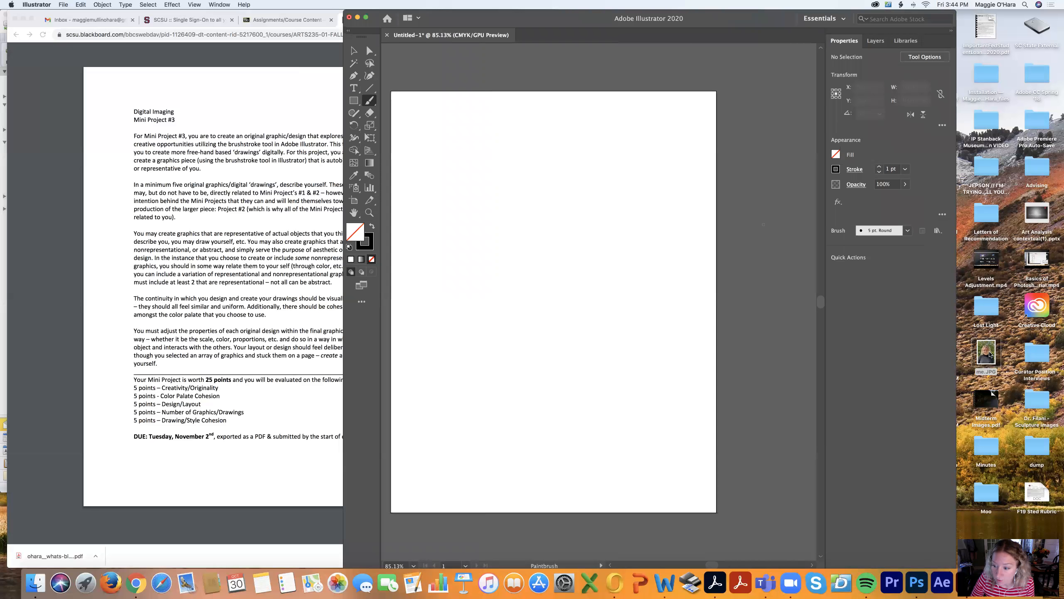
left_click(989, 355)
left_click_drag(983, 354, 578, 326)
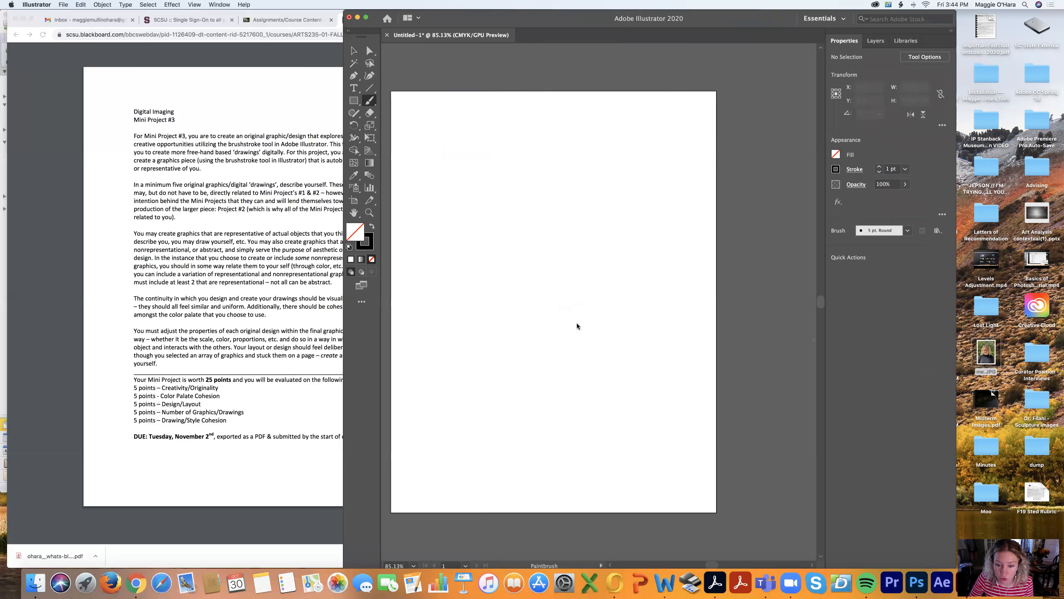
Scale the placed portrait photo down to about 264 by 353 pt.
key("super+minus")
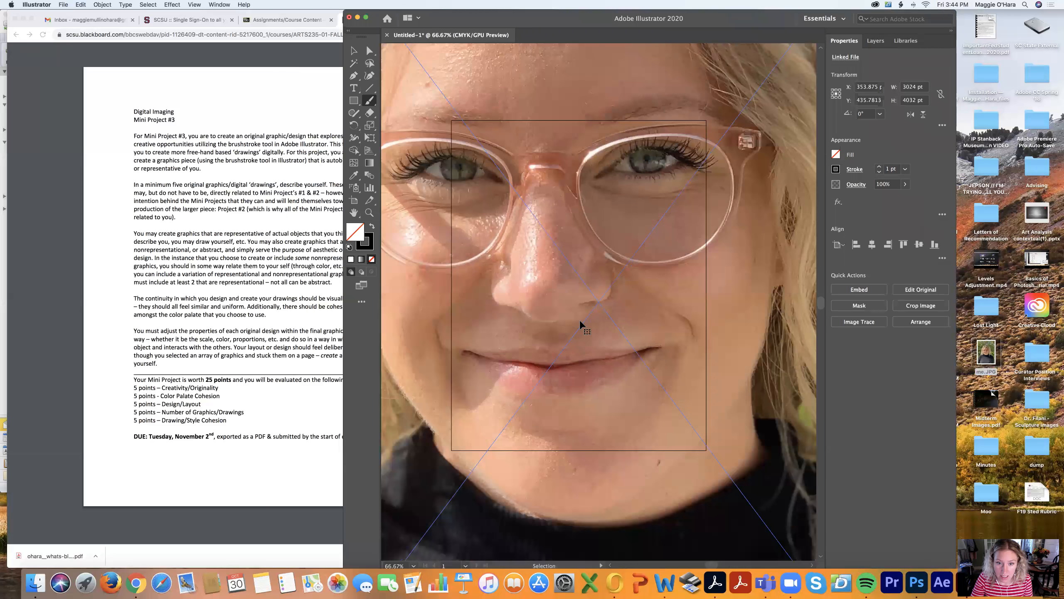
key("super+minus")
key("super+minus")
key("super+minus")
key("super+minus")
key("super+minus")
key("super+minus")
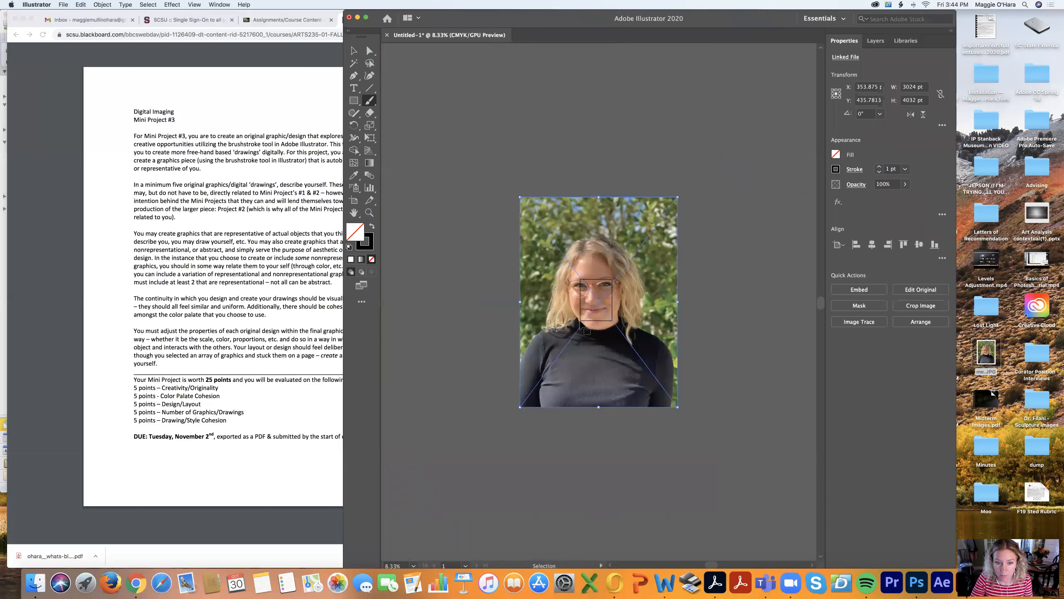
key("super+minus")
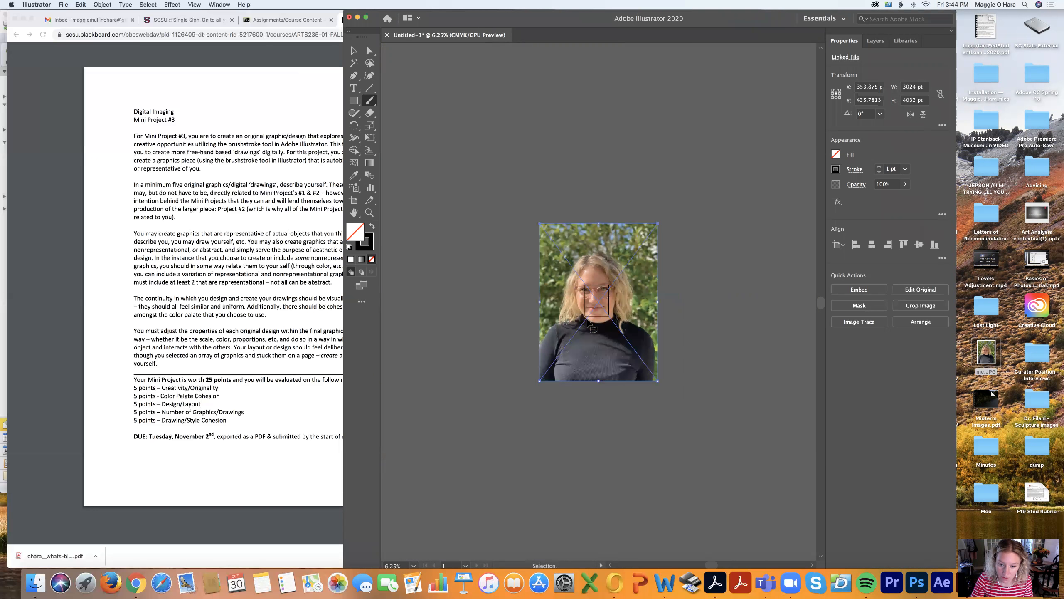
left_click(362, 55)
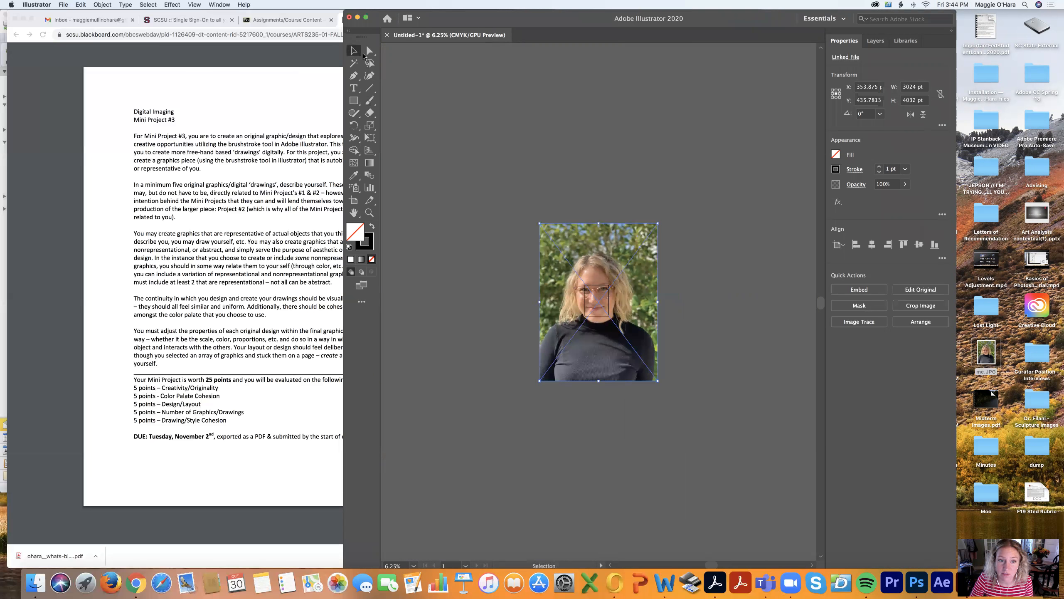
left_click_drag(659, 222, 551, 366)
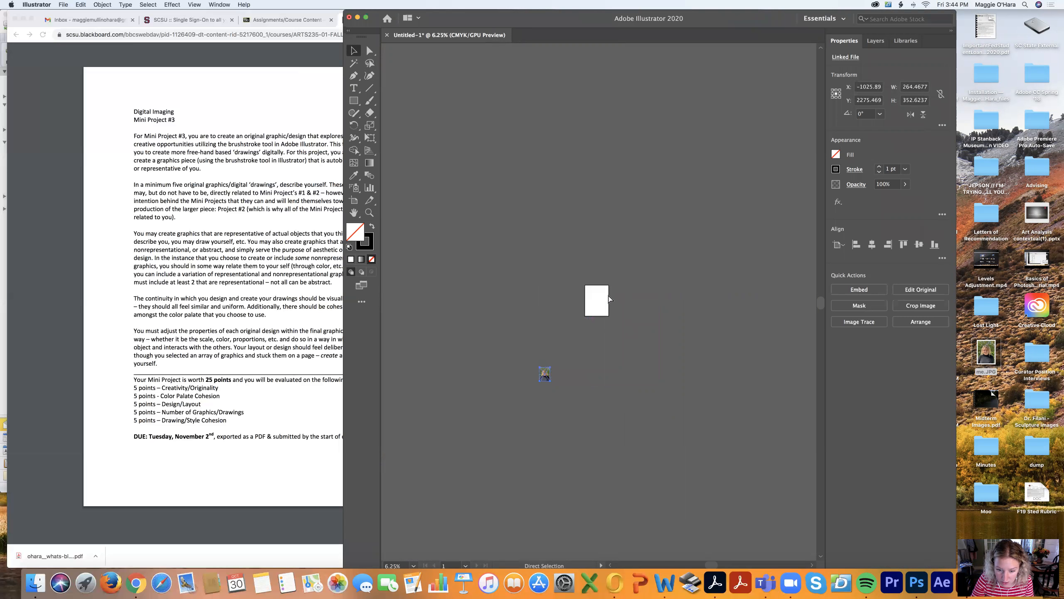
Move the scaled photo onto the artboard, near its centre at about X 306 pt, Y 424 pt.
key("super+equal")
key("super+equal")
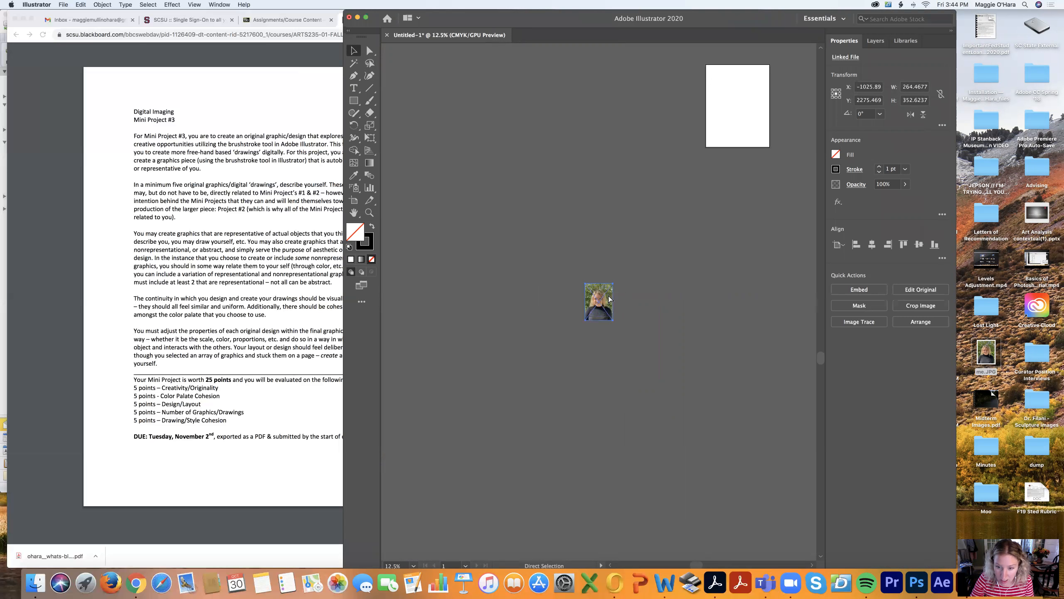
left_click_drag(692, 244, 588, 367)
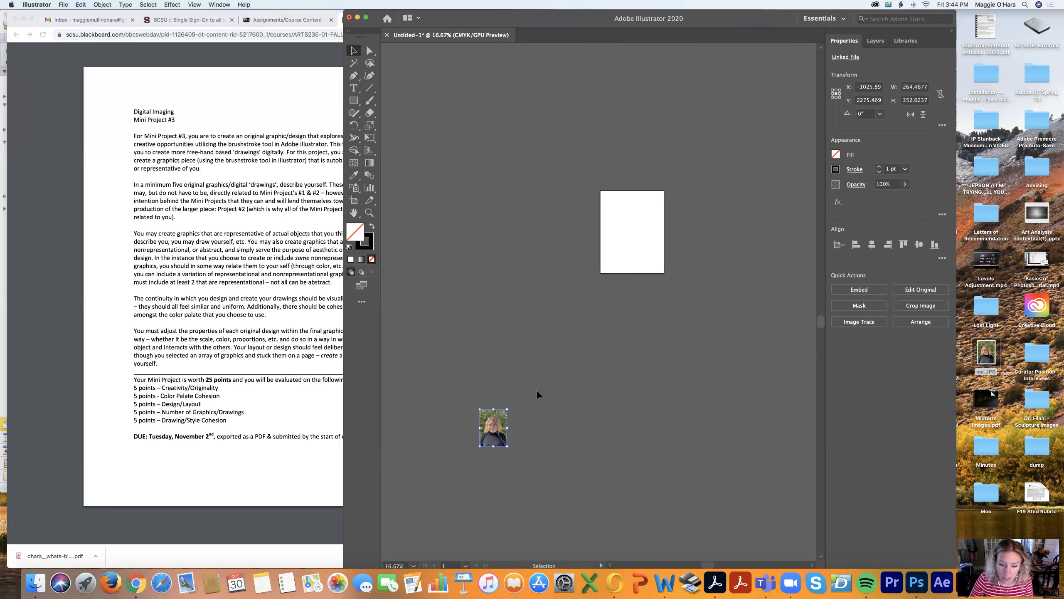
left_click_drag(497, 429, 632, 243)
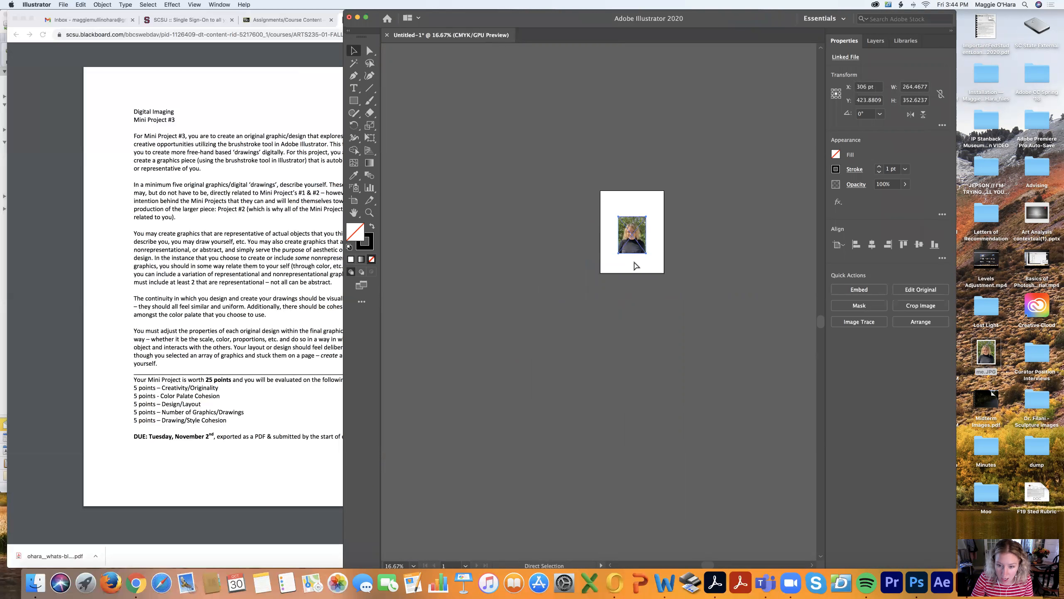
key("super+equal")
key("super+equal")
key("super+equal")
key("super+equal")
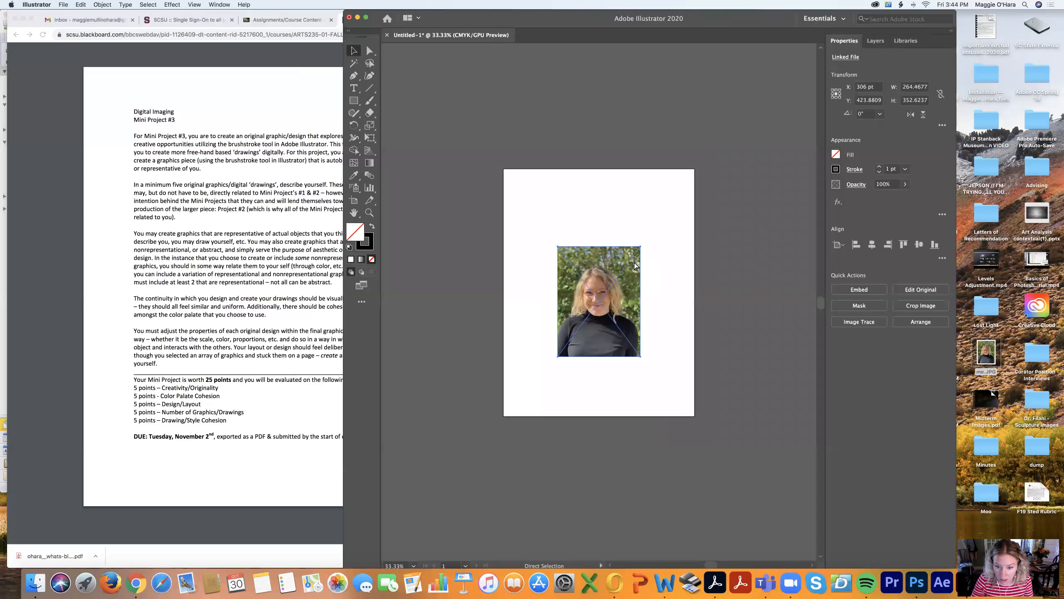
key("v")
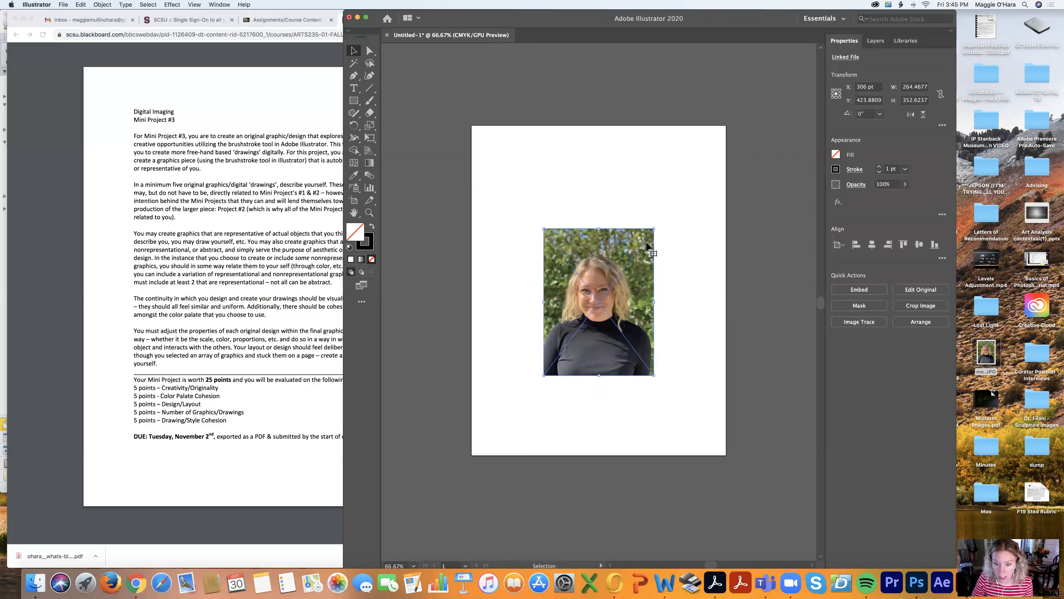
key("Return")
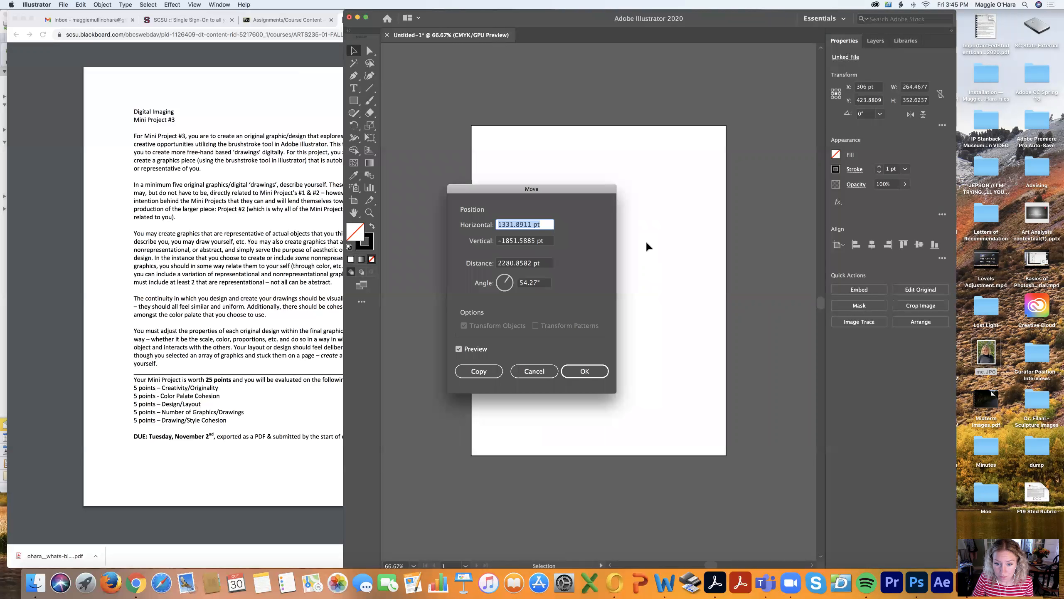
left_click(586, 372)
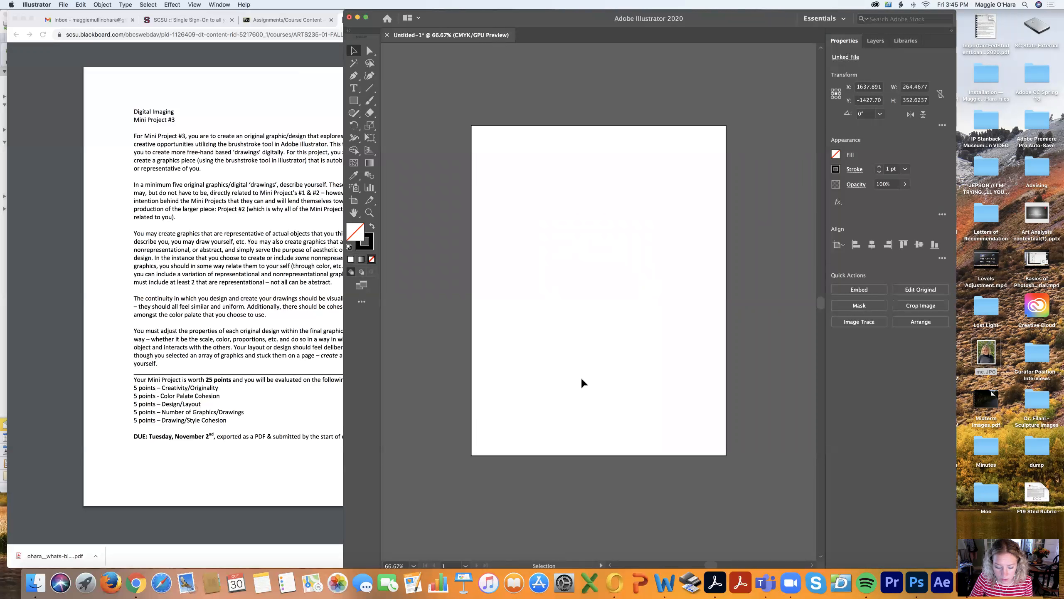
key("super+z")
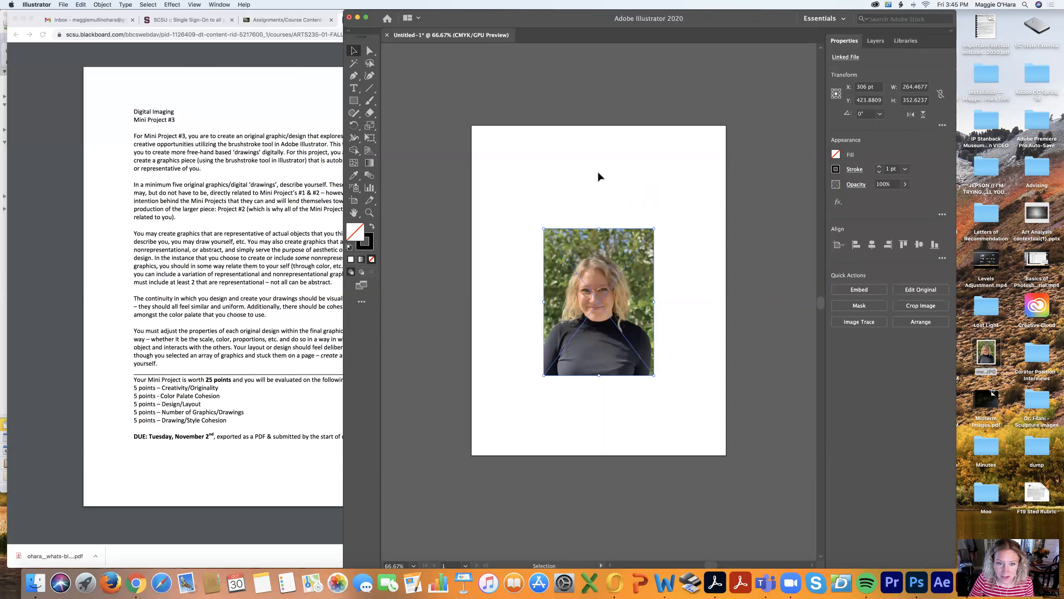
Shift the application window clear of the assignment text and lower the portrait photo's opacity to 75%.
left_click(599, 176)
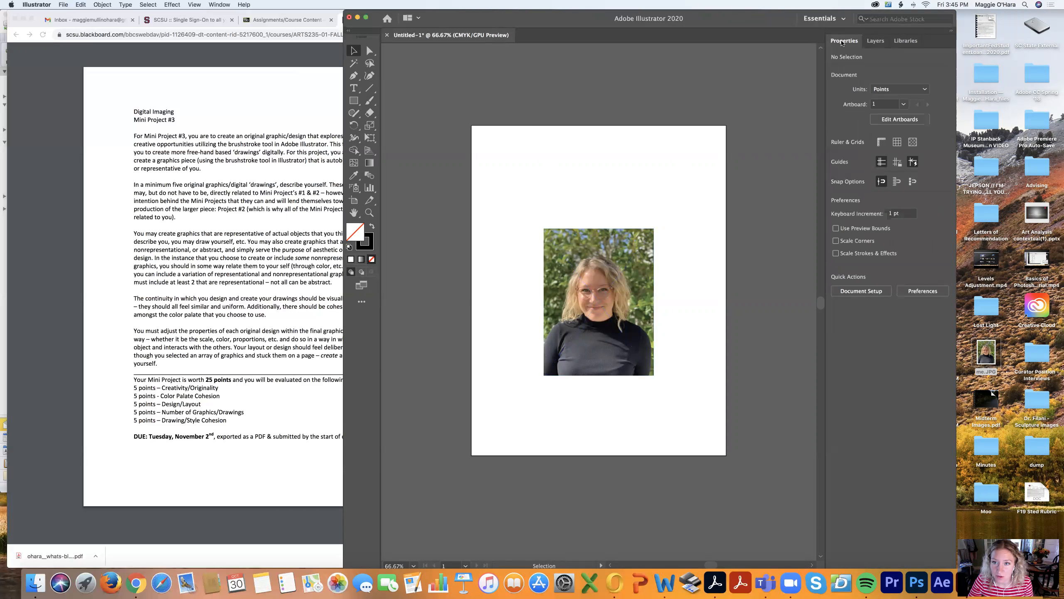
left_click_drag(712, 20, 781, 17)
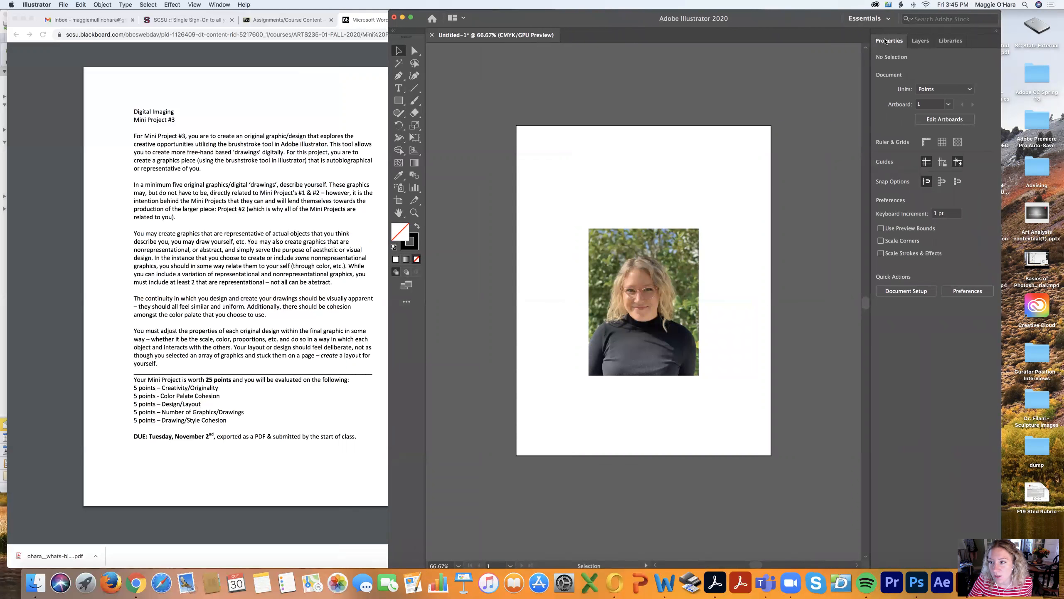
left_click(631, 308)
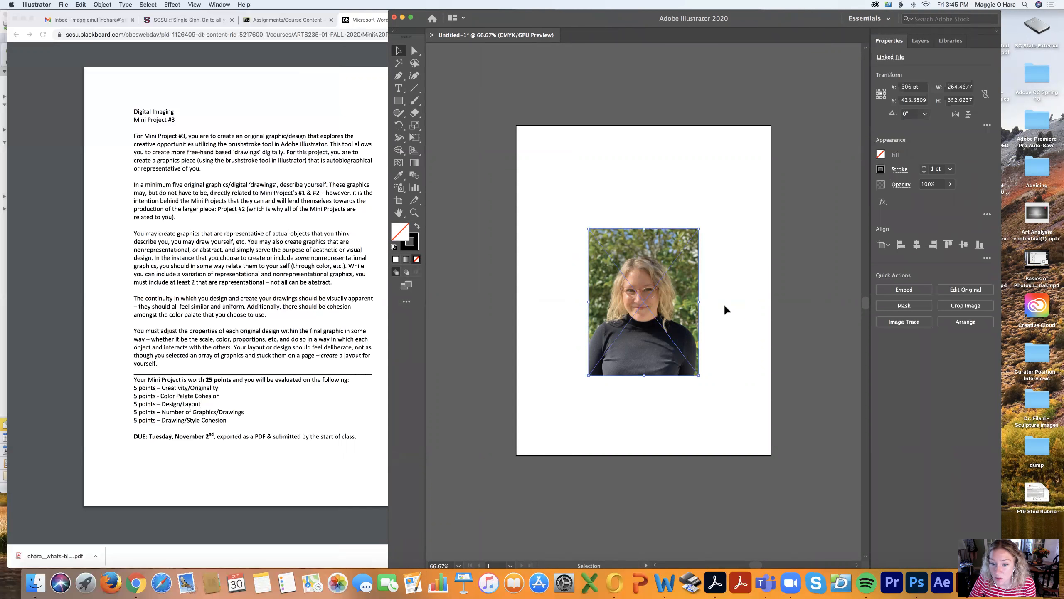
left_click(950, 185)
left_click(920, 198)
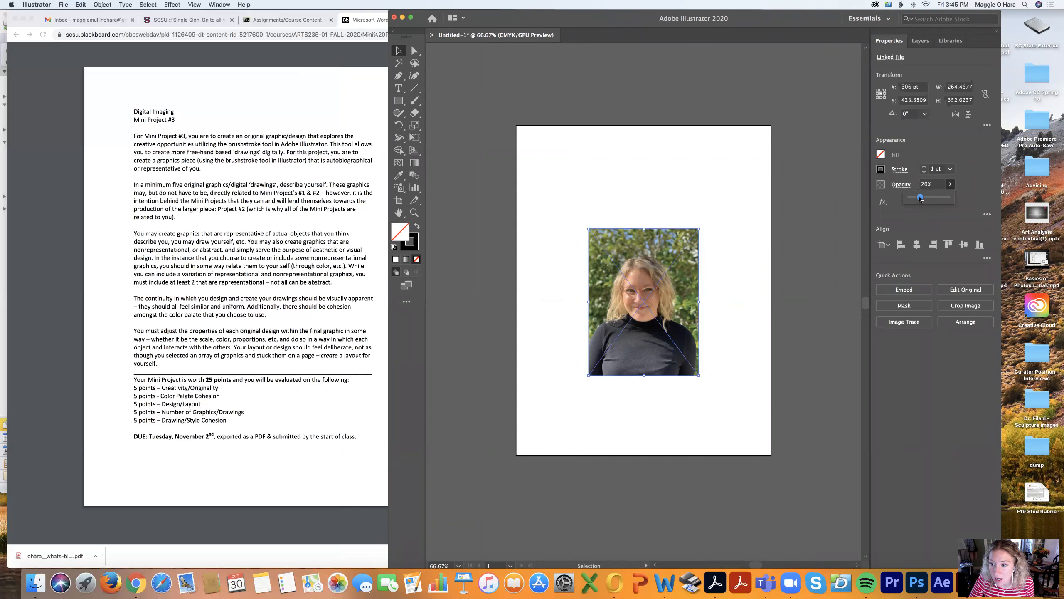
left_click_drag(920, 198, 927, 199)
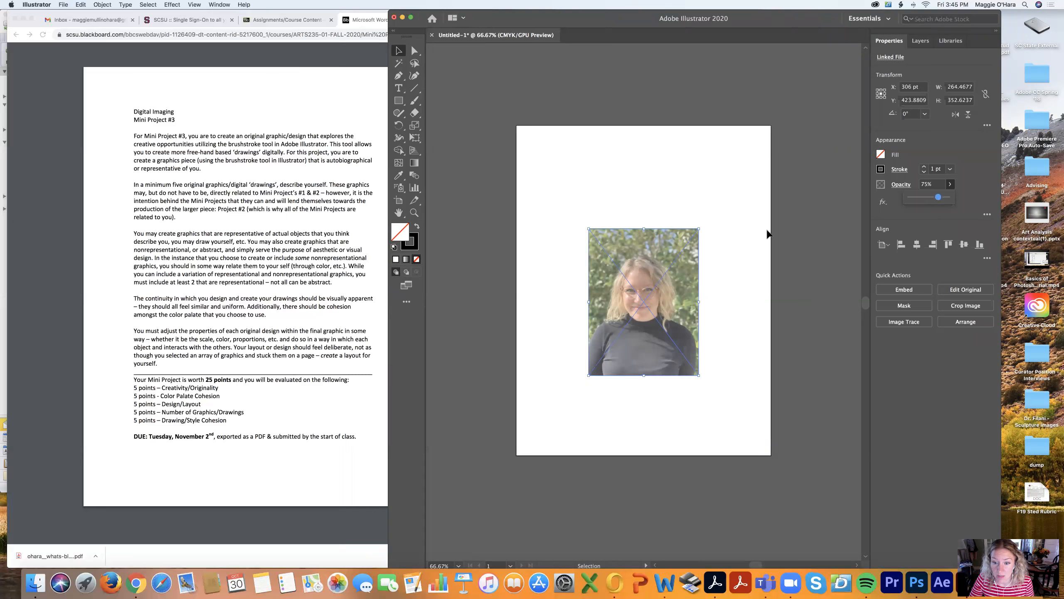
Activate the Paintbrush tool for tracing the head in the portrait at 200% magnification.
key("super+equal")
key("super+equal")
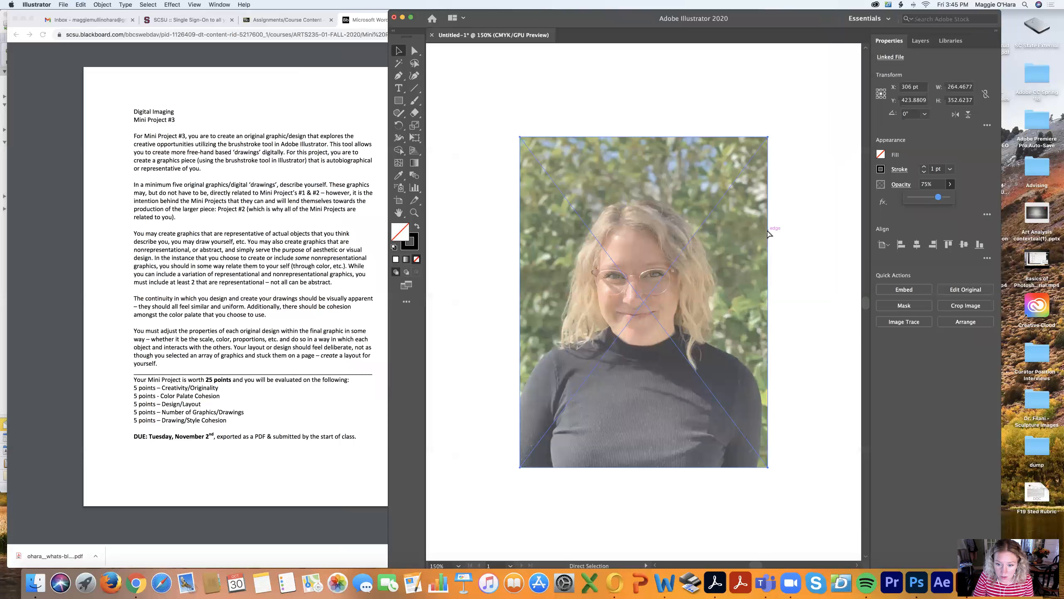
key("super+equal")
left_click_drag(681, 236, 720, 191)
left_click(413, 104)
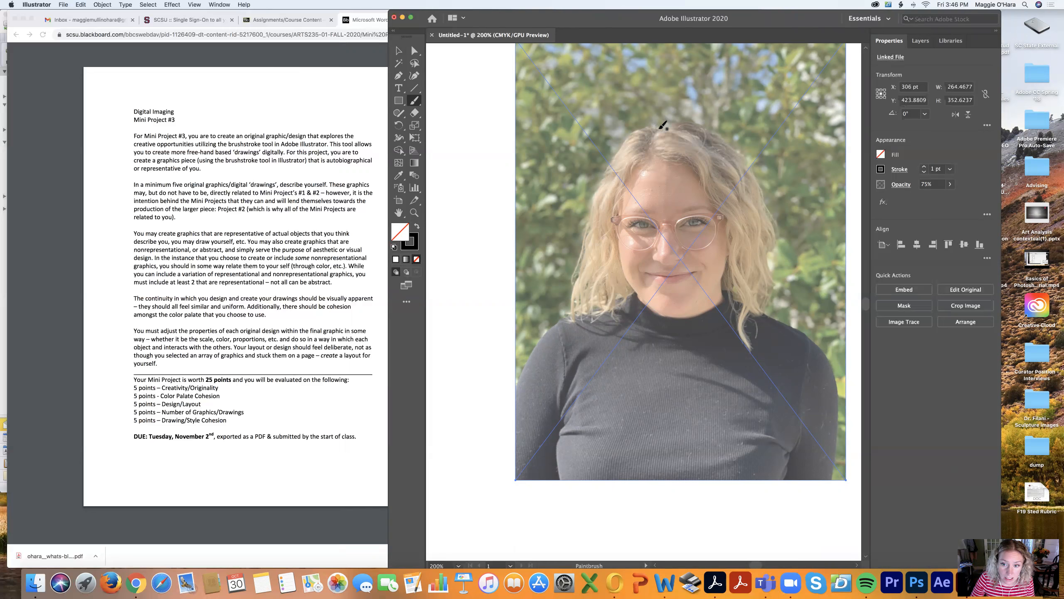
mouse_move(660, 127)
left_mouse_down()
mouse_move(639, 127)
mouse_move(613, 156)
mouse_move(575, 277)
mouse_move(552, 321)
mouse_move(530, 323)
left_mouse_up()
key("super")
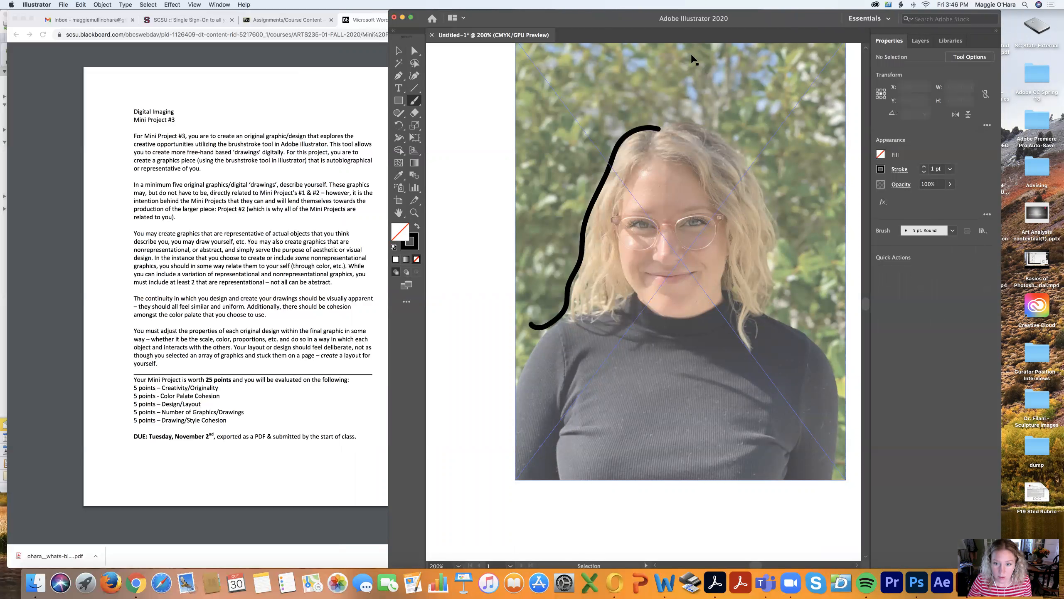
key("super+z")
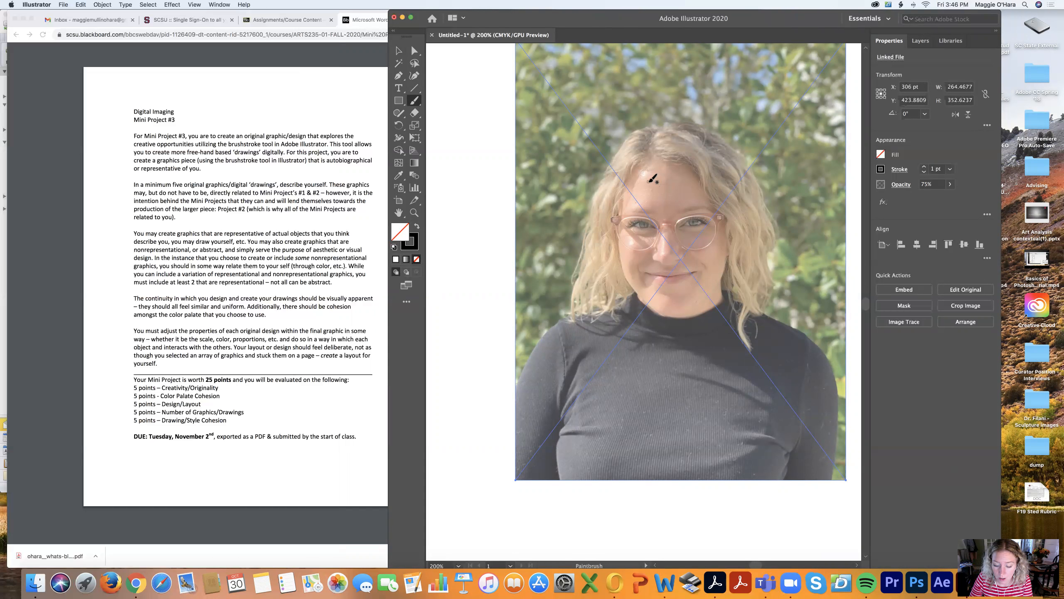
Change the stroke colour to the dark grey swatch beside black in the grey swatch group.
left_click(882, 169)
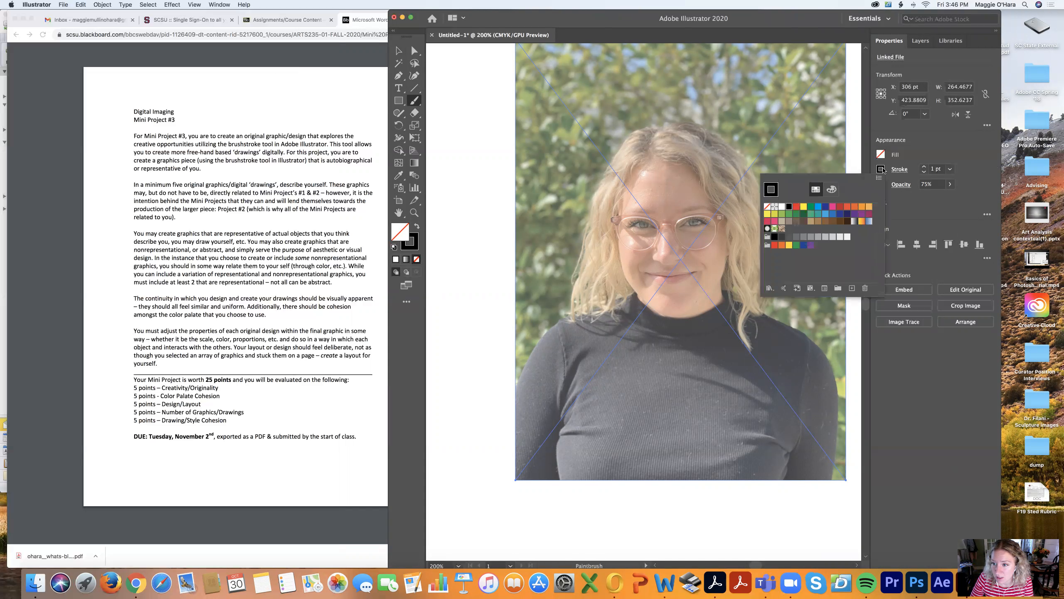
left_click(783, 238)
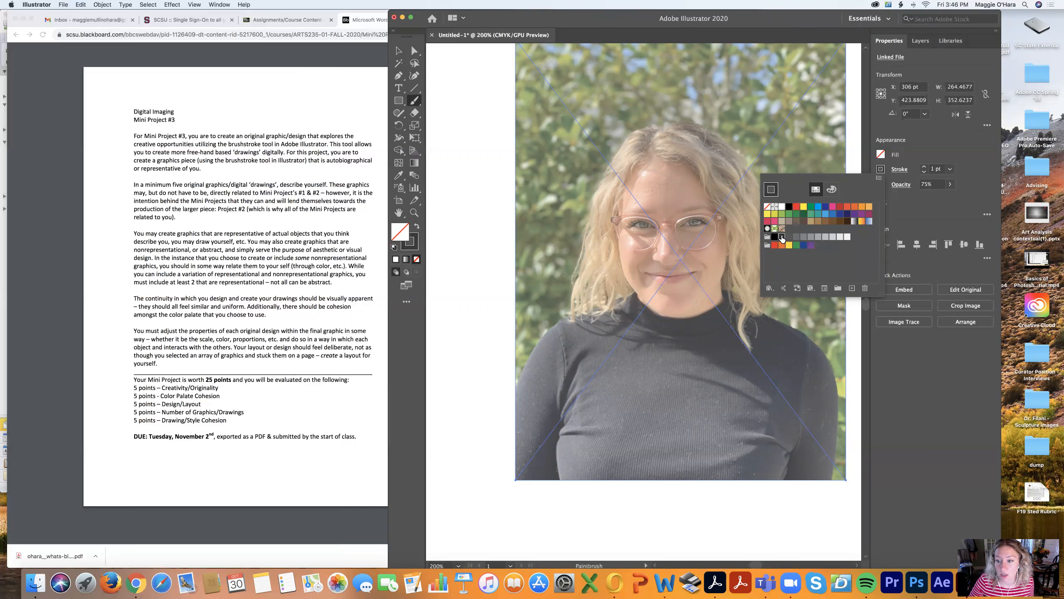
left_click(974, 202)
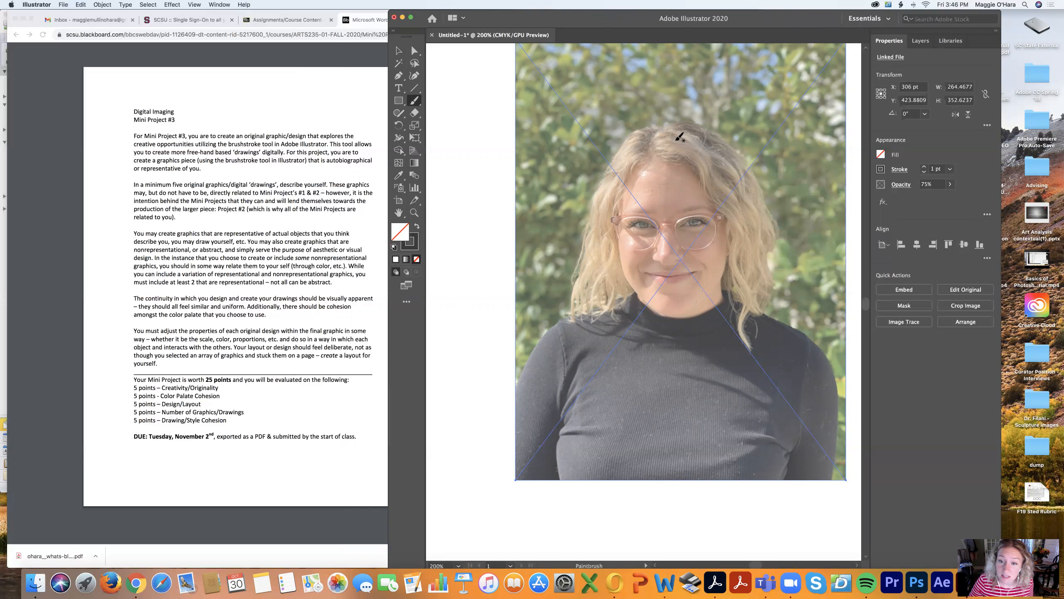
Trace the outer hair outline and the inner hair edges framing the face on both sides with the 5 pt Round brush.
mouse_move(661, 126)
left_mouse_down()
mouse_move(644, 125)
mouse_move(616, 175)
mouse_move(581, 296)
mouse_move(558, 312)
left_mouse_up()
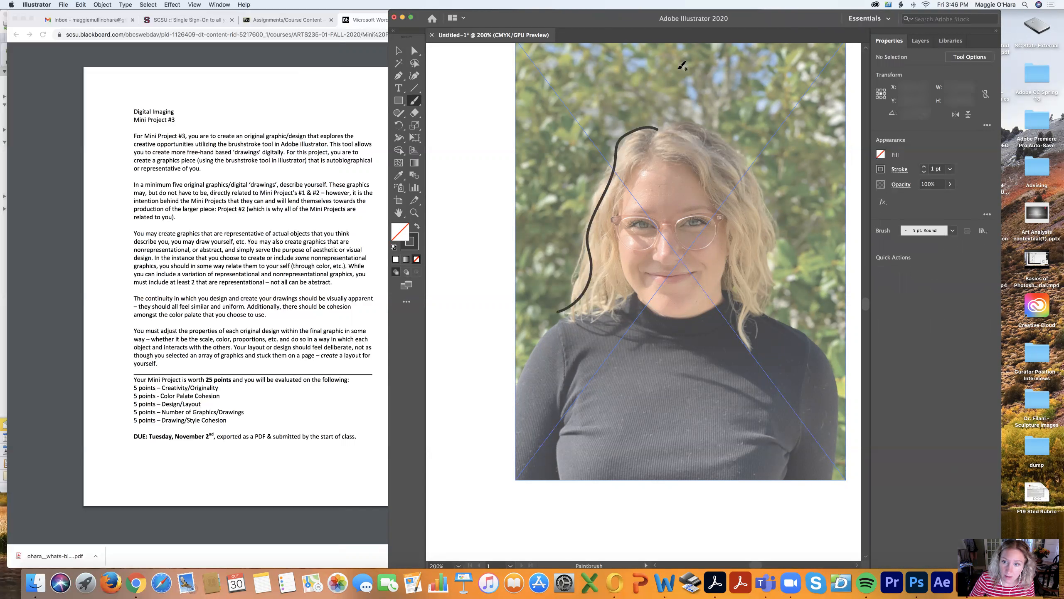
mouse_move(656, 133)
left_mouse_down()
mouse_move(658, 154)
mouse_move(680, 124)
mouse_move(734, 141)
mouse_move(750, 168)
mouse_move(758, 289)
mouse_move(783, 307)
left_mouse_up()
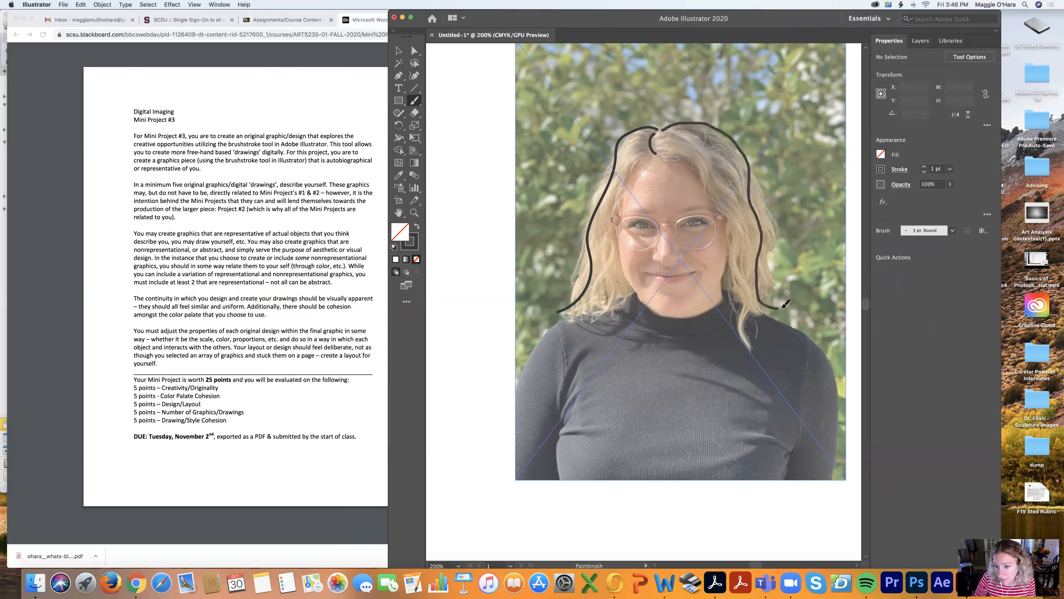
mouse_move(659, 142)
left_mouse_down()
mouse_move(705, 148)
mouse_move(739, 203)
mouse_move(745, 341)
mouse_move(768, 345)
left_mouse_up()
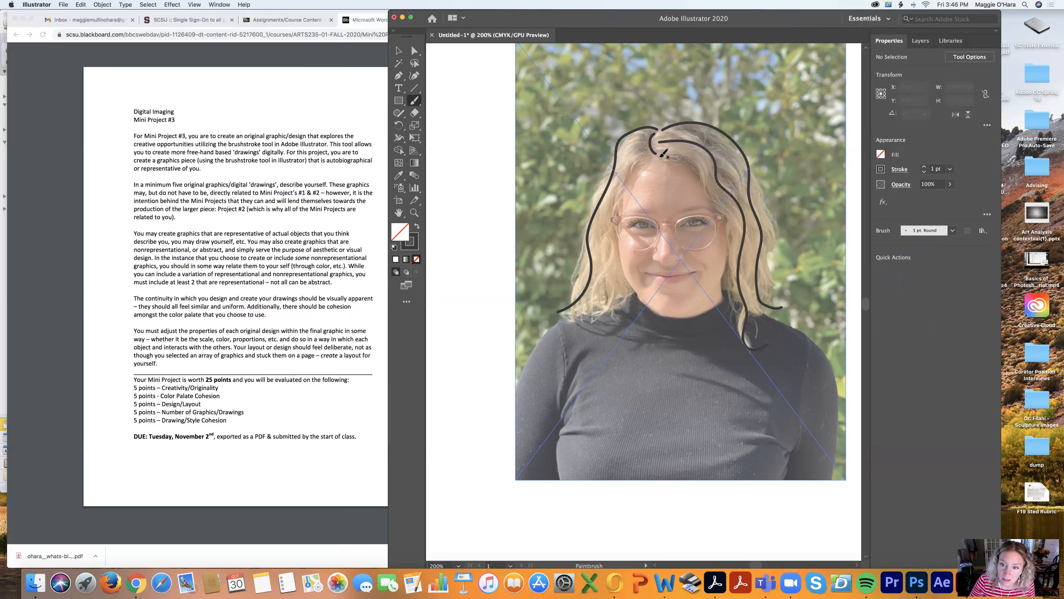
mouse_move(662, 156)
left_mouse_down()
mouse_move(703, 168)
mouse_move(706, 196)
mouse_move(733, 221)
mouse_move(725, 286)
mouse_move(746, 345)
left_mouse_up()
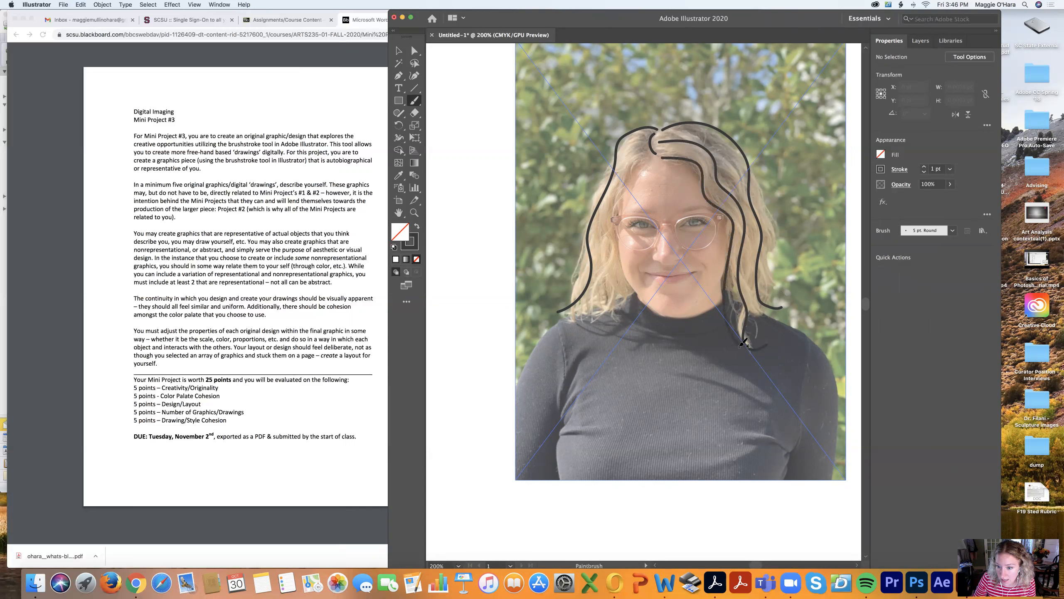
mouse_move(651, 160)
left_mouse_down()
mouse_move(630, 168)
mouse_move(620, 194)
mouse_move(587, 320)
mouse_move(555, 341)
left_mouse_up()
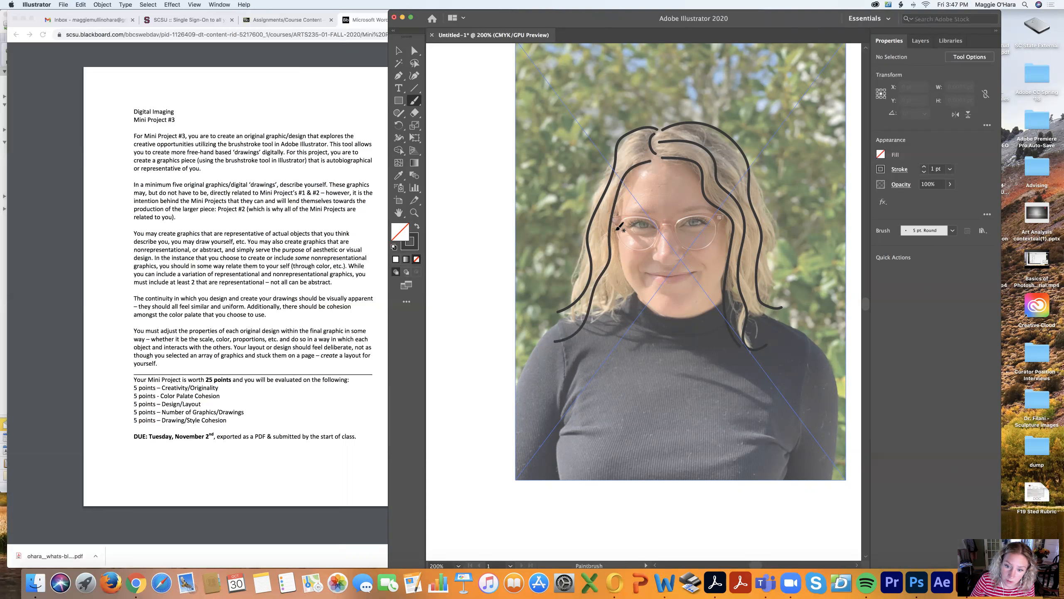
Trace the jawline down both sides of the face to the chin and add another long strand in the right-hand hair.
mouse_move(616, 236)
left_mouse_down()
mouse_move(624, 282)
mouse_move(656, 309)
left_mouse_up()
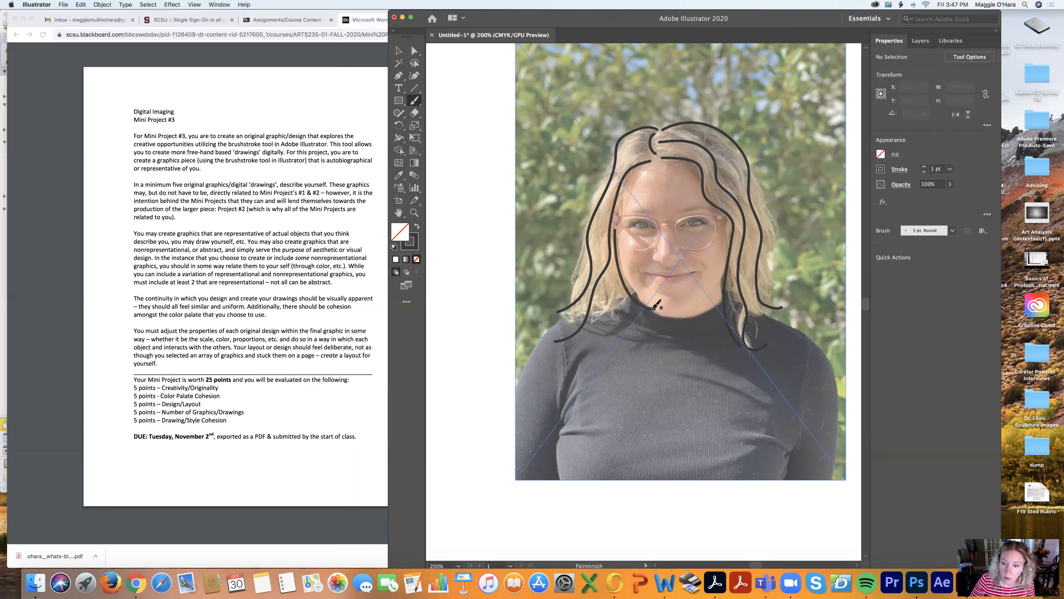
key("super+z")
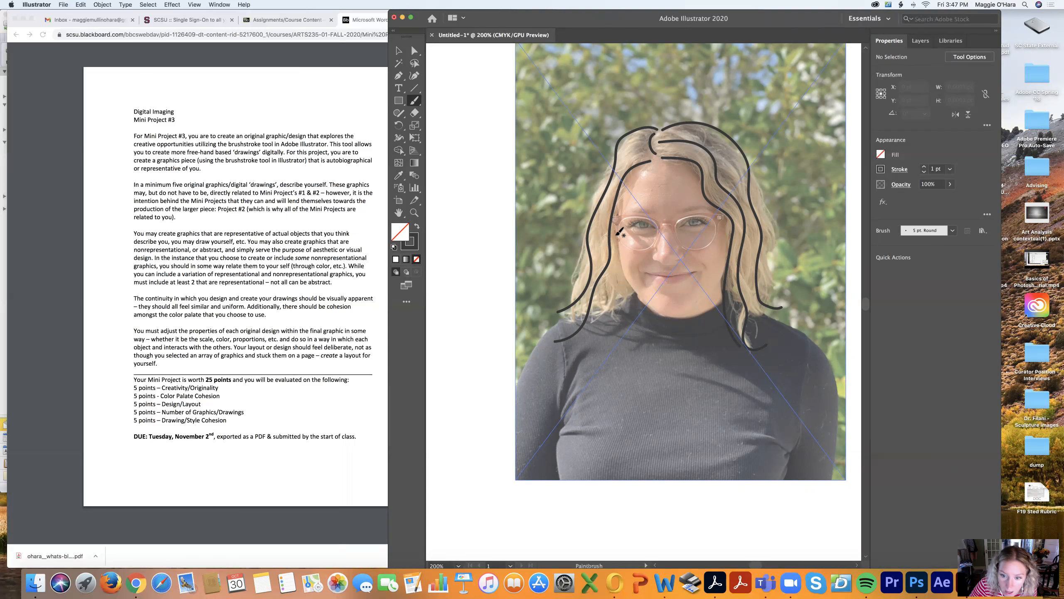
mouse_move(621, 230)
left_mouse_down()
mouse_move(636, 291)
mouse_move(675, 315)
left_mouse_up()
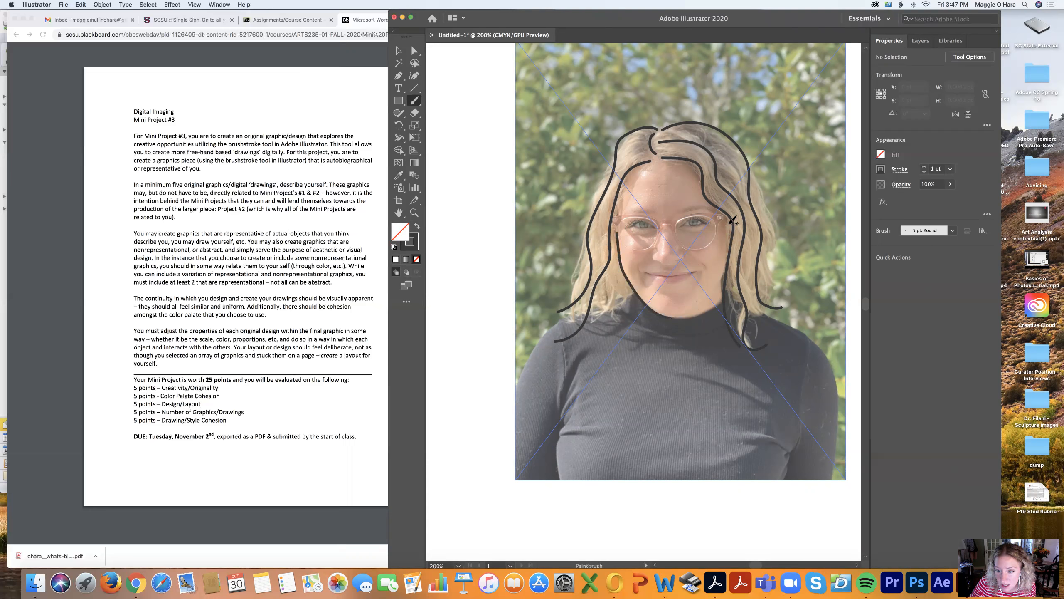
mouse_move(730, 227)
left_mouse_down()
mouse_move(716, 281)
mouse_move(676, 310)
left_mouse_up()
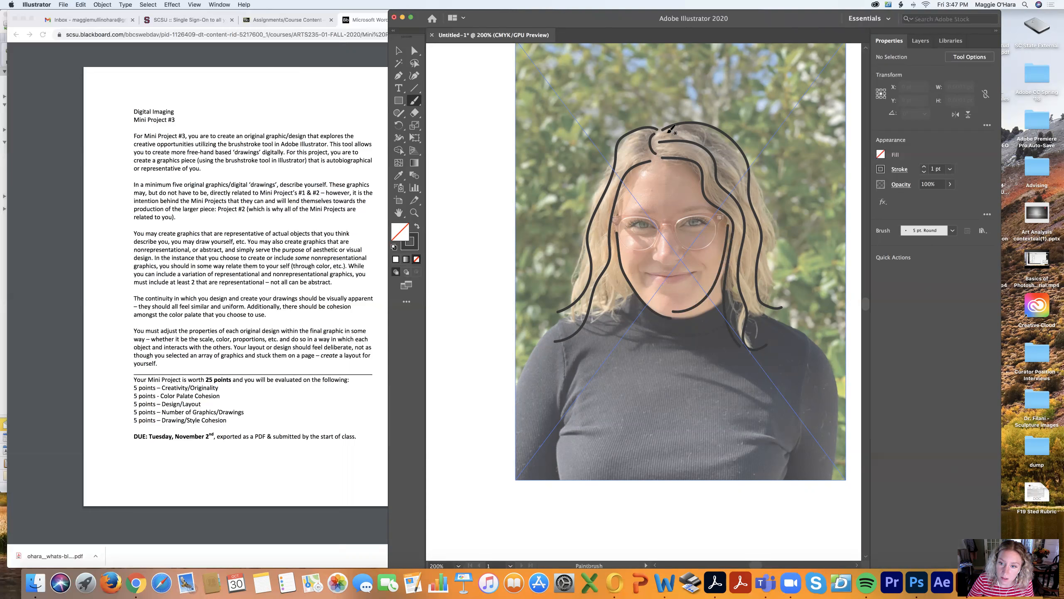
mouse_move(678, 132)
left_mouse_down()
mouse_move(707, 140)
mouse_move(726, 160)
mouse_move(744, 212)
mouse_move(748, 348)
left_mouse_up()
Trace the sweater's shoulders, the outer and inner edges of both arms, and the base of the turtleneck collar.
left_click_drag(779, 389, 779, 389)
mouse_move(756, 311)
left_mouse_down()
mouse_move(806, 325)
mouse_move(829, 438)
left_mouse_up()
left_click_drag(835, 480, 834, 488)
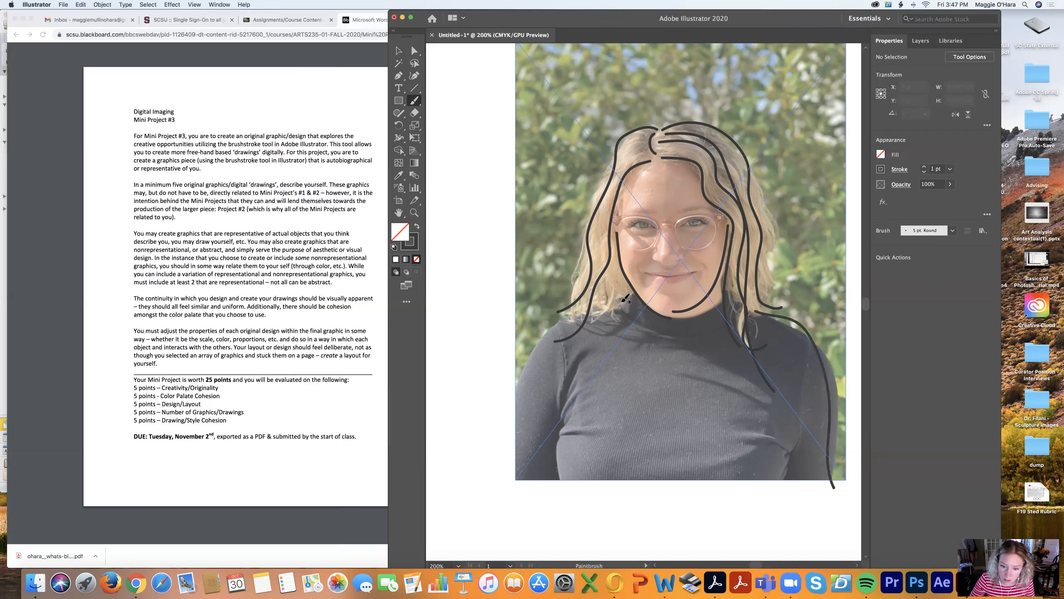
mouse_move(630, 295)
left_mouse_down()
mouse_move(573, 310)
mouse_move(549, 336)
mouse_move(489, 466)
left_mouse_up()
left_click_drag(561, 336, 573, 511)
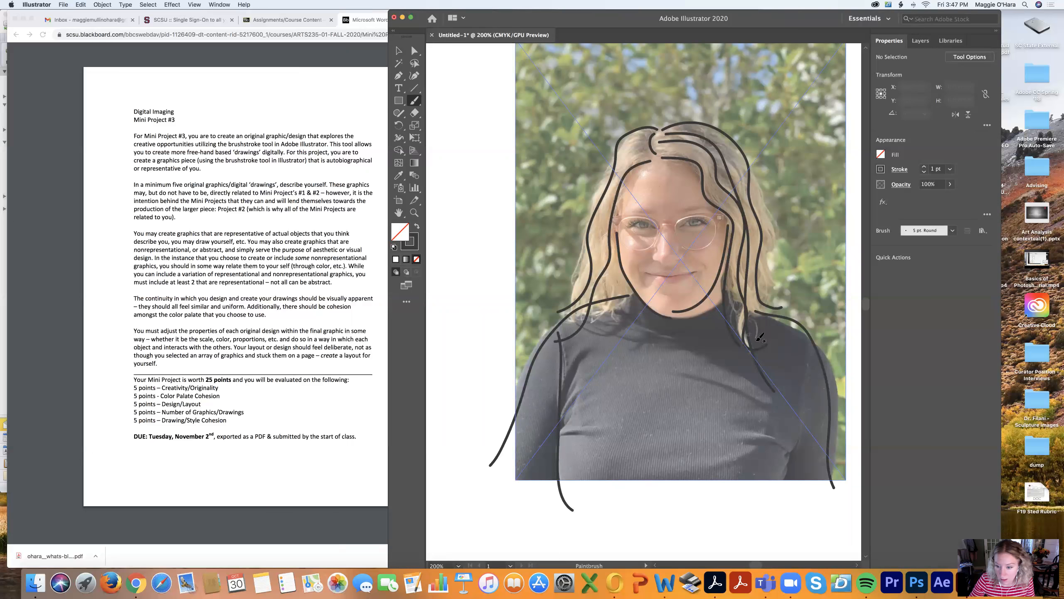
left_click_drag(807, 354, 780, 494)
left_click_drag(690, 343, 624, 323)
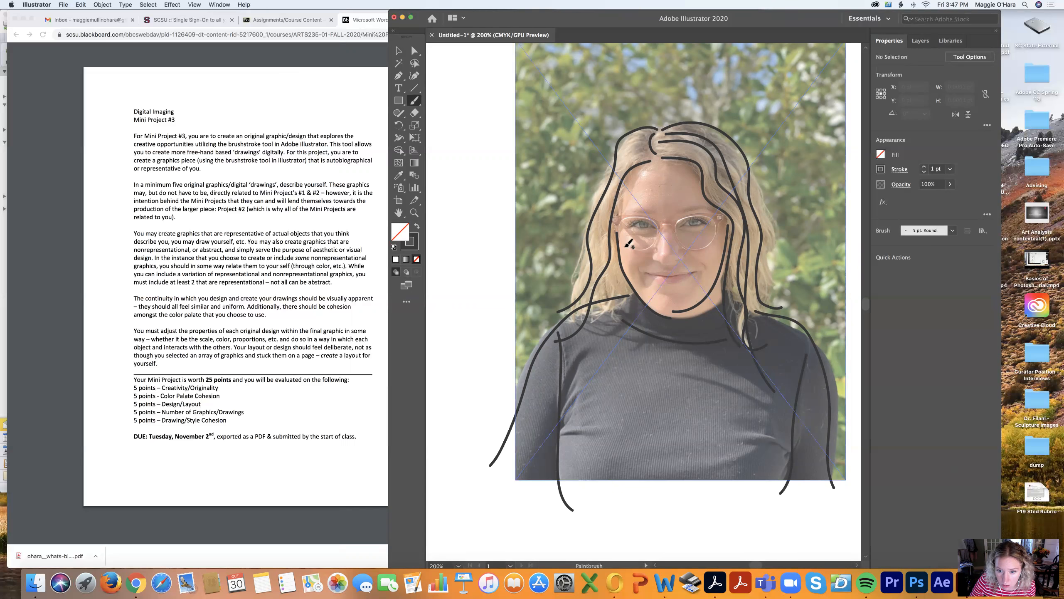
Trace the eyeglass frames along the curved lower rims and across the top edge.
mouse_move(620, 234)
left_mouse_down()
mouse_move(645, 250)
mouse_move(664, 225)
mouse_move(699, 246)
mouse_move(718, 221)
mouse_move(679, 233)
mouse_move(686, 247)
mouse_move(720, 220)
left_mouse_up()
key("super+z")
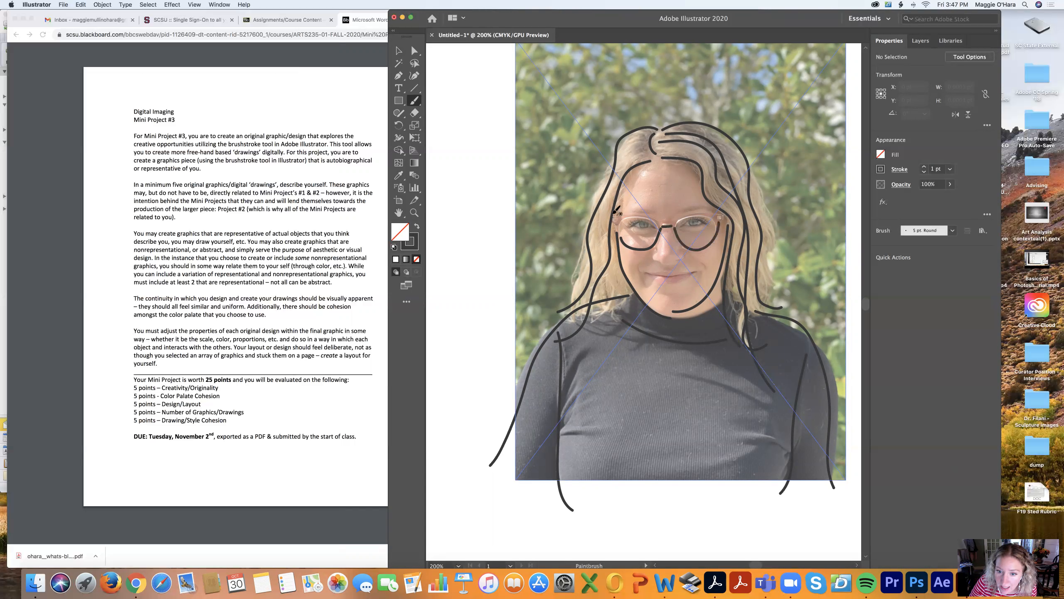
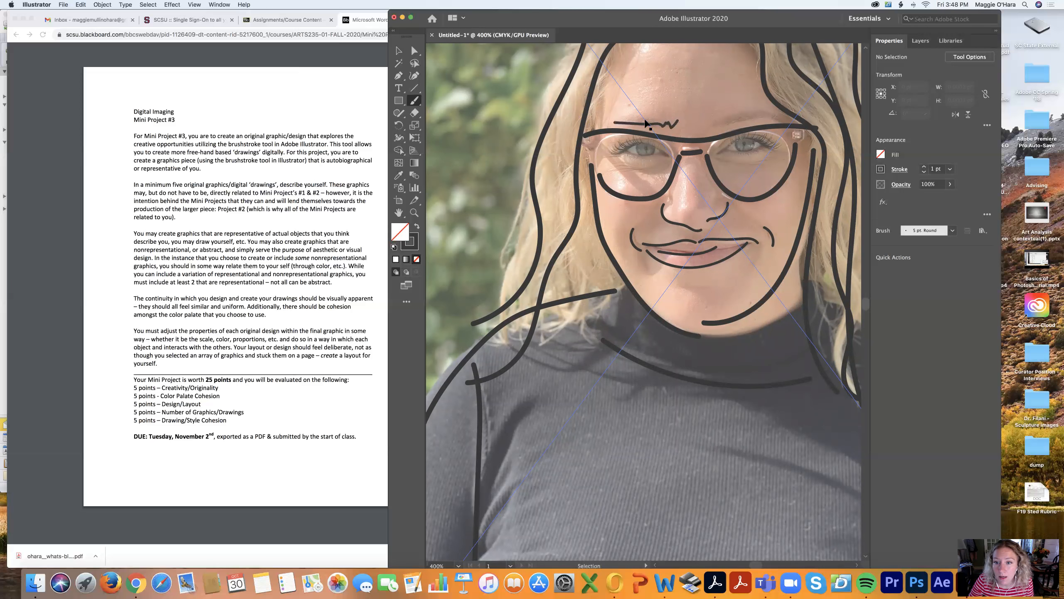
Paint both eyebrows above the glasses, redoing the left-hand one as a thin line with a short squiggle at its inner end.
left_click_drag(708, 126, 808, 114)
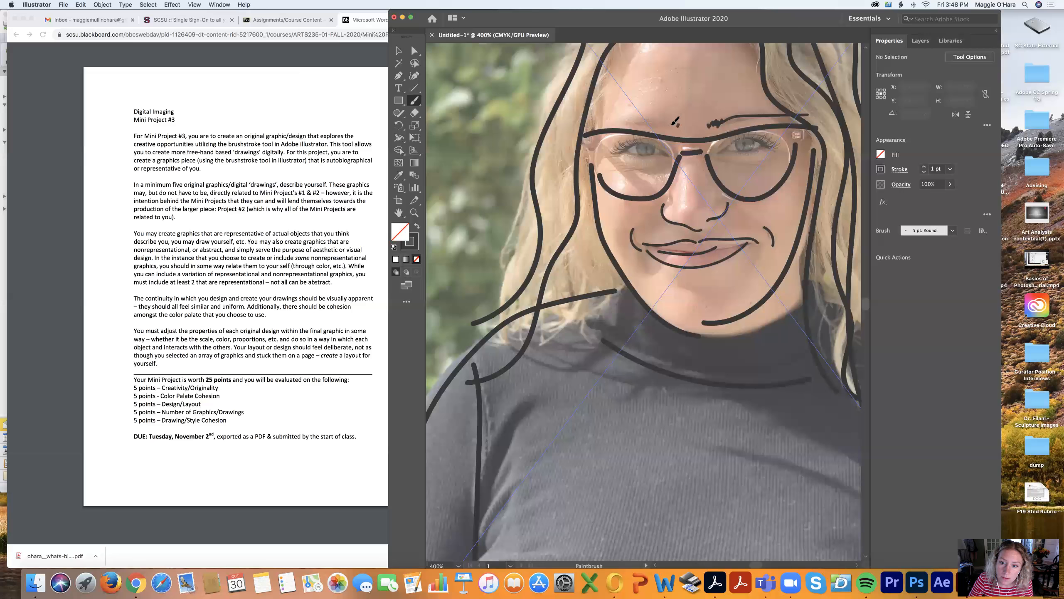
left_click_drag(679, 122, 660, 122)
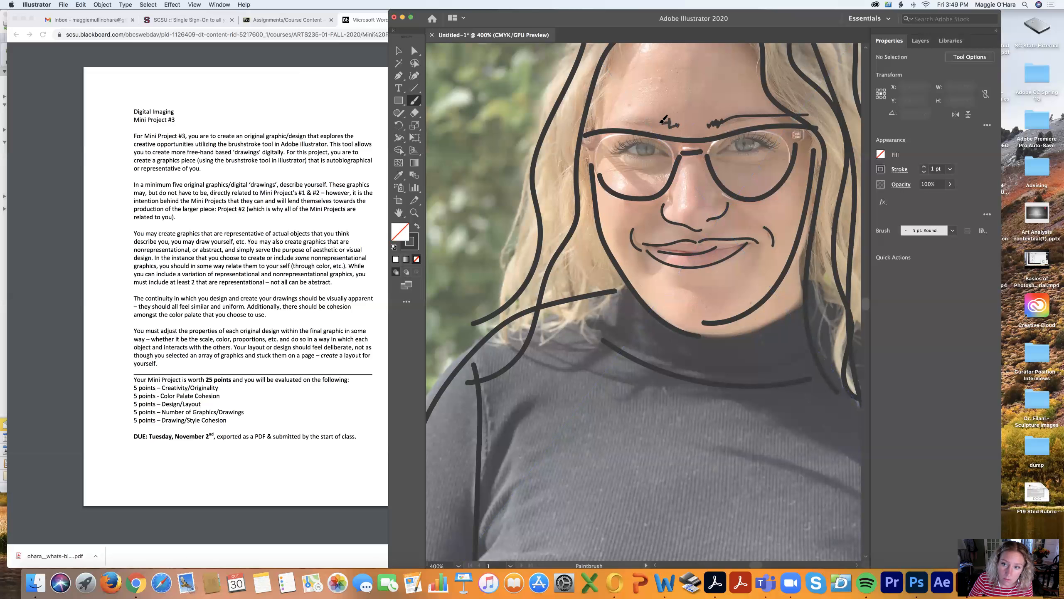
key("super+z")
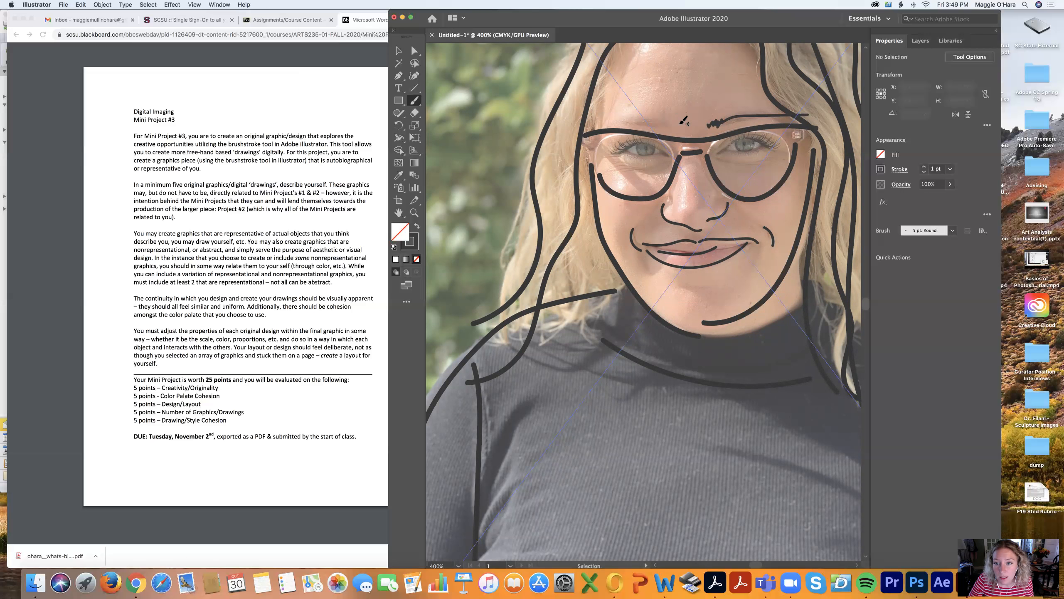
left_click_drag(606, 120, 680, 123)
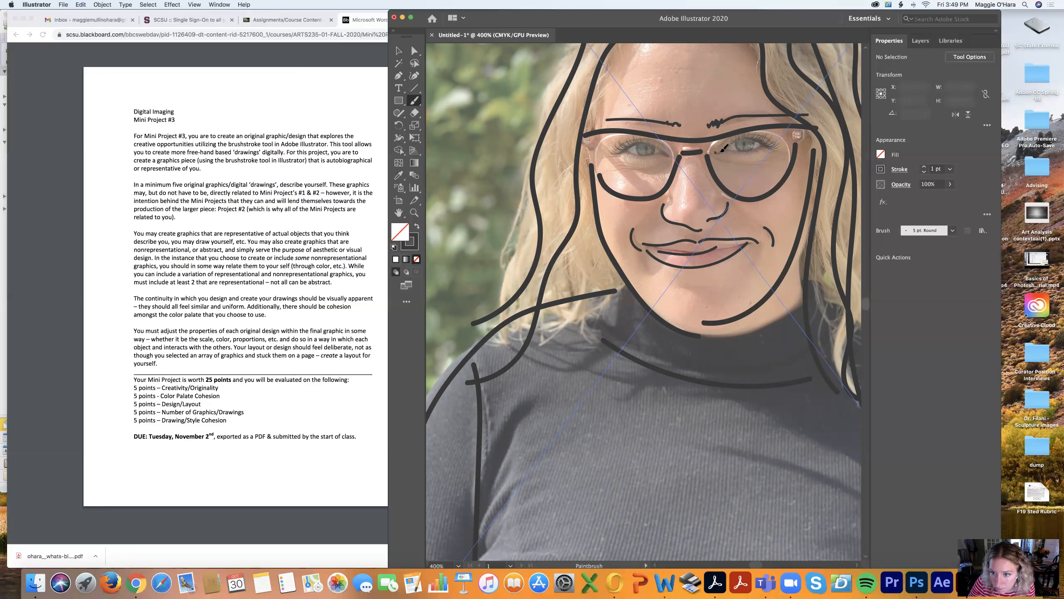
Trace the eye outlines inside both lenses and add short eyelash strokes above each eye.
left_click_drag(725, 152, 778, 142)
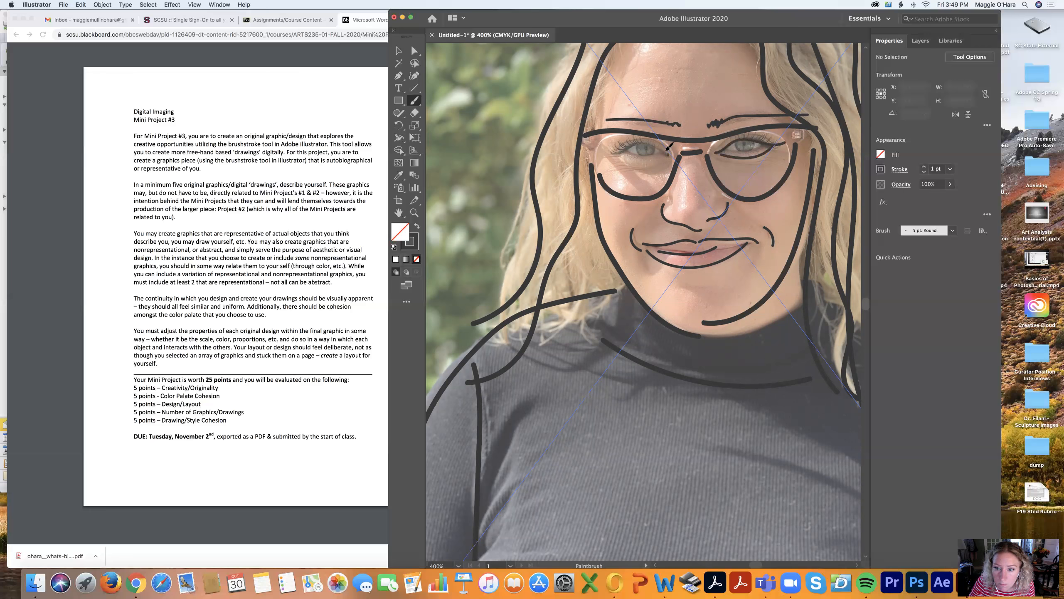
left_click_drag(620, 151, 665, 155)
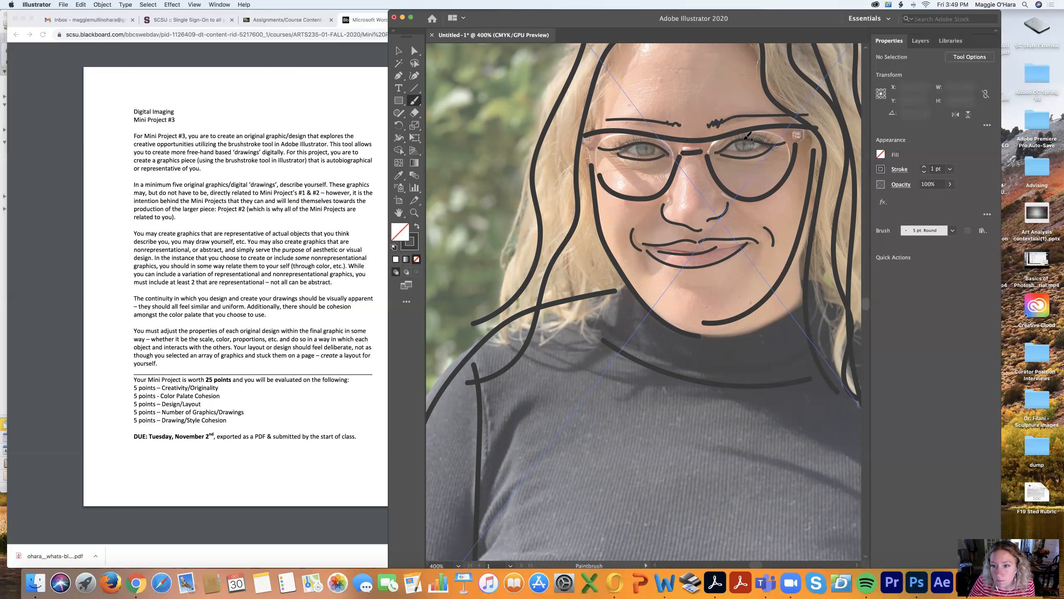
left_click_drag(756, 133, 770, 130)
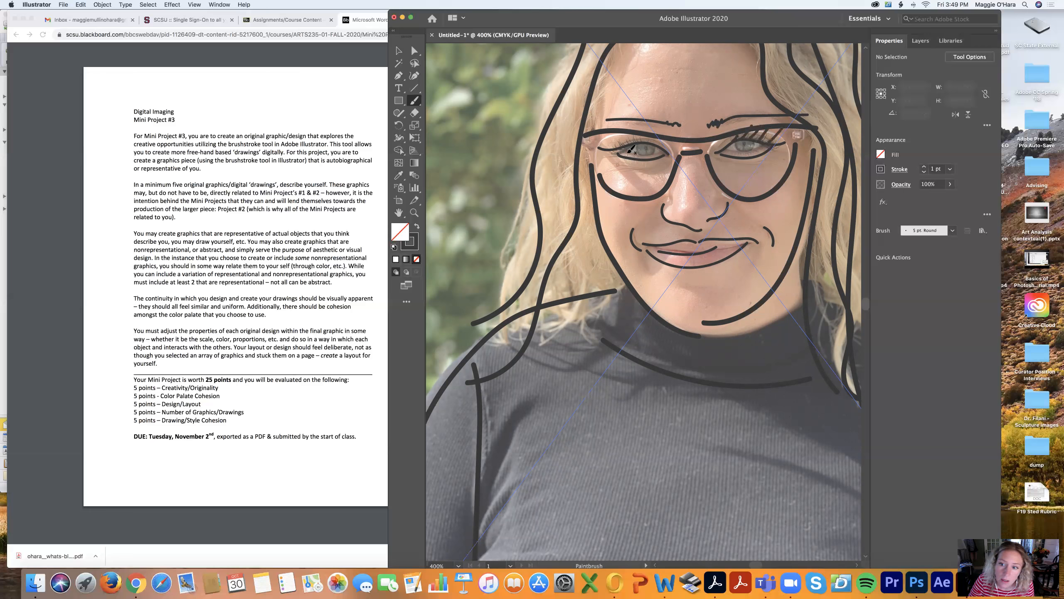
mouse_move(615, 133)
left_mouse_down()
mouse_move(624, 149)
mouse_move(645, 131)
left_mouse_up()
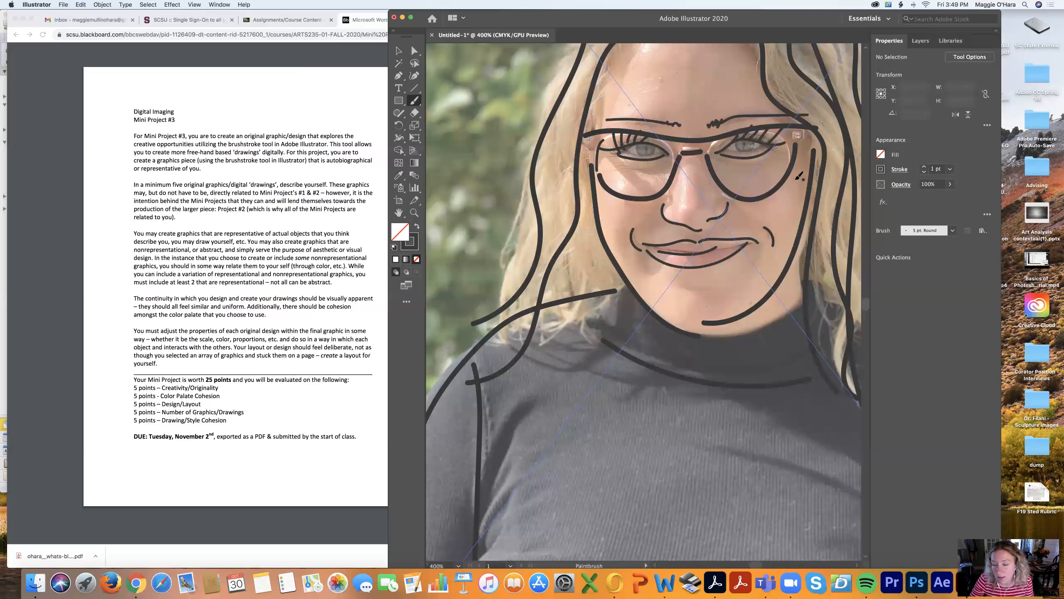
left_click_drag(668, 154, 595, 138)
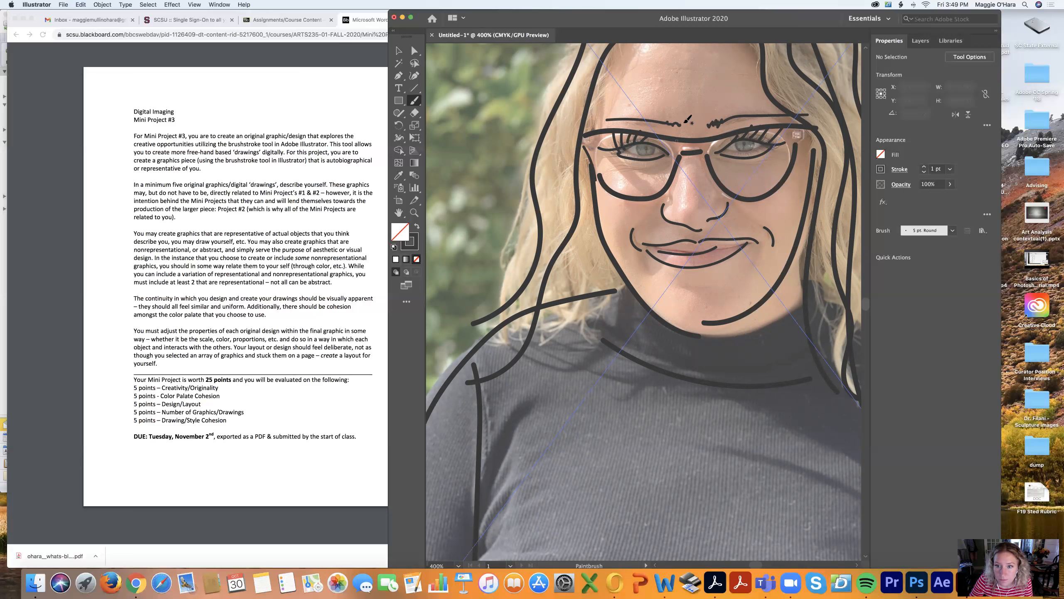
Paint a dark hair strand beside the right-hand cheek, running from glasses level toward the collar.
left_click_drag(611, 116, 652, 114)
key("super+z")
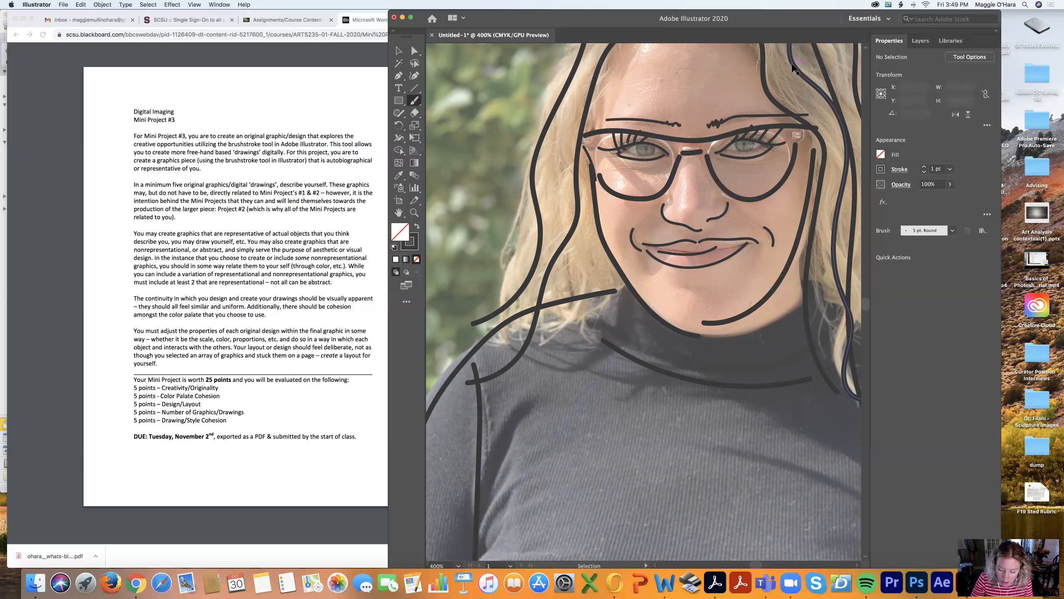
key("super+minus")
key("super+minus")
key("super+minus")
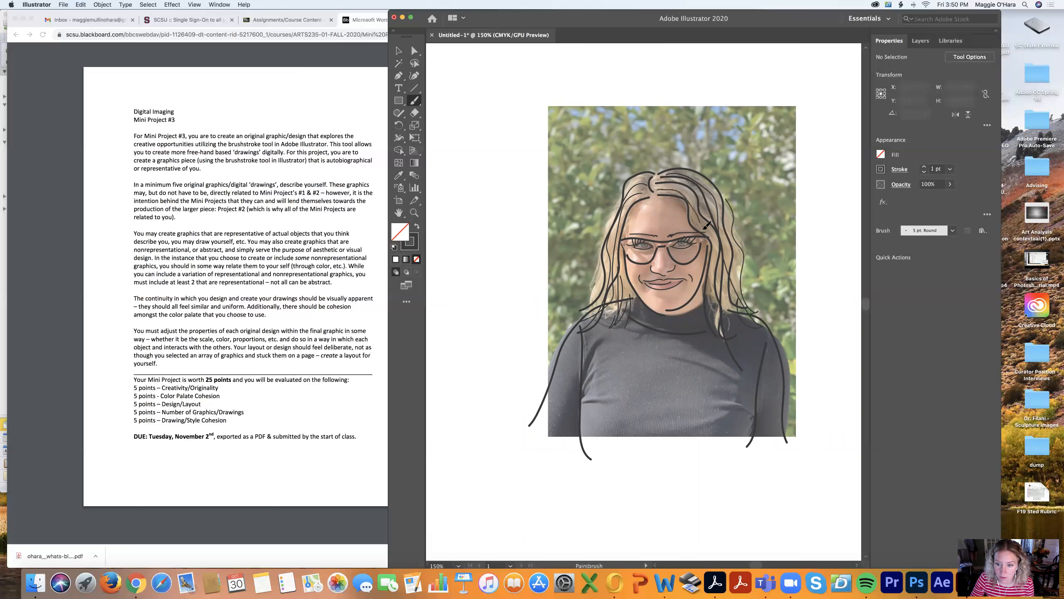
left_click_drag(717, 259, 730, 312)
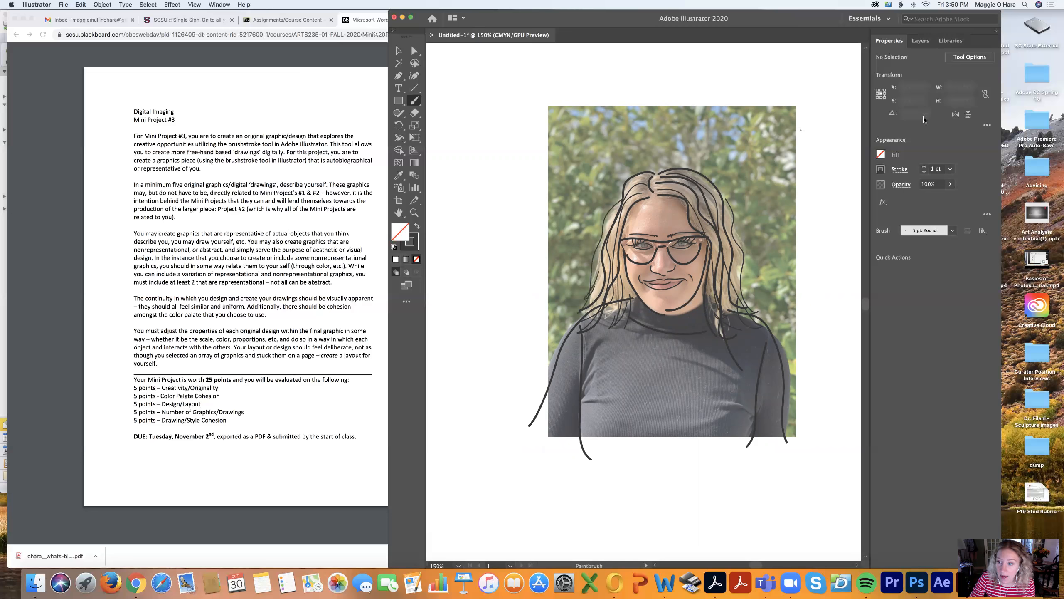
Set the brush stroke colour to yellow for the hair highlights.
left_click(881, 168)
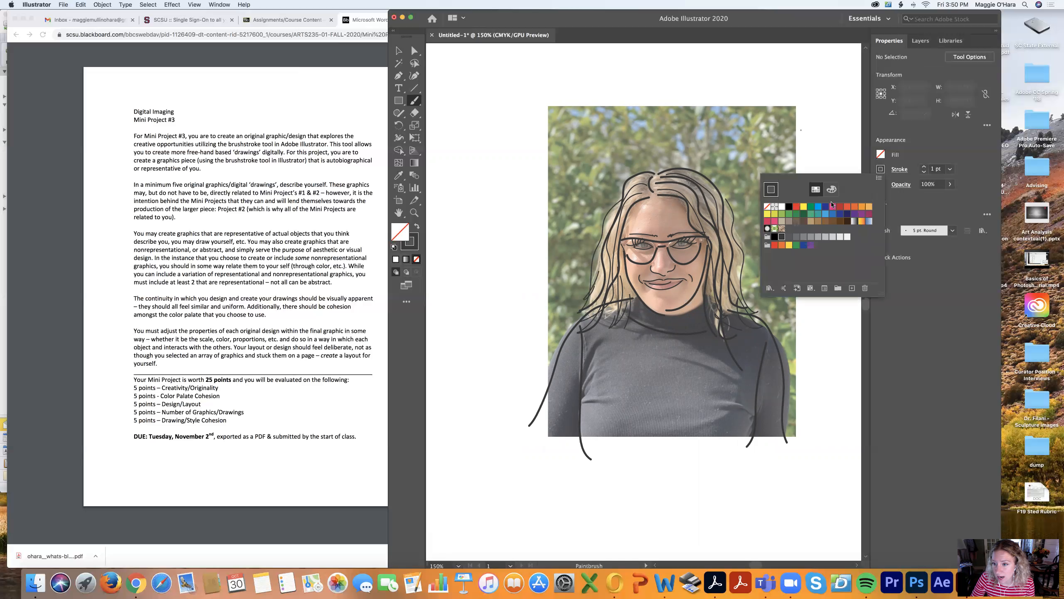
left_click(804, 207)
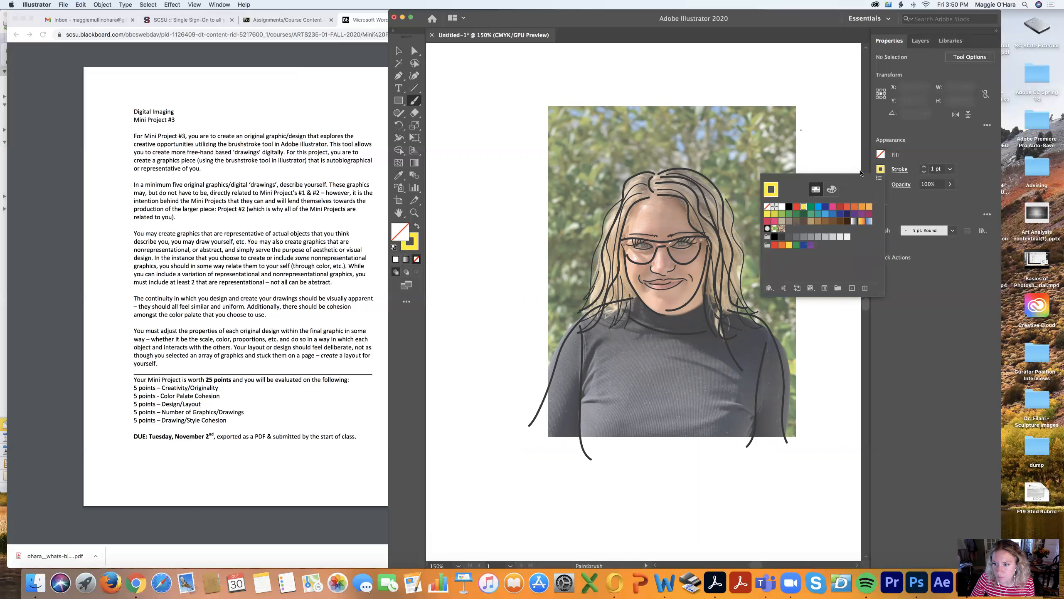
left_click(884, 170)
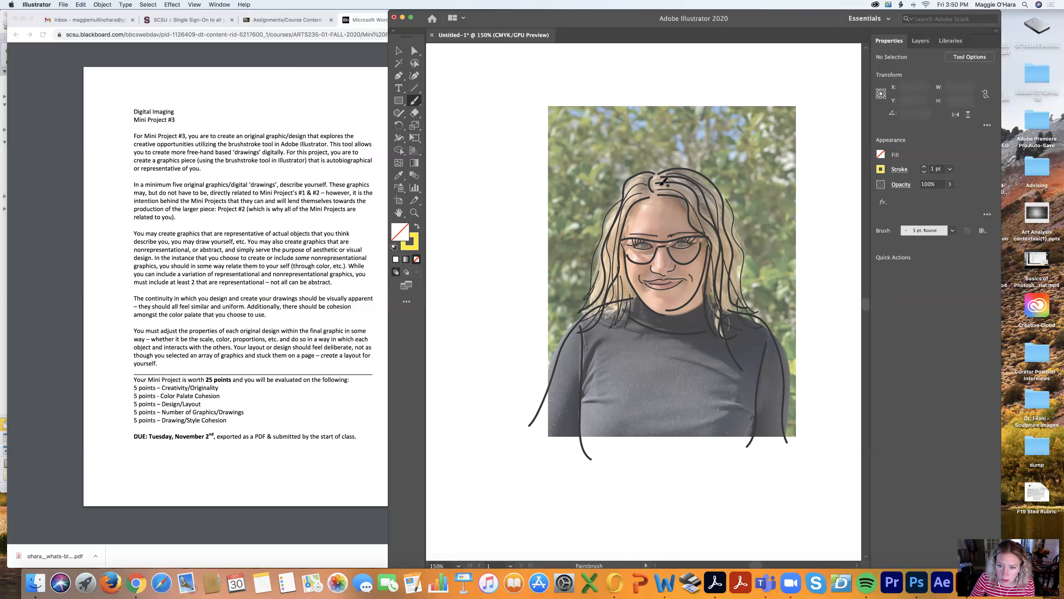
mouse_move(665, 184)
left_mouse_down()
mouse_move(707, 213)
mouse_move(733, 321)
left_mouse_up()
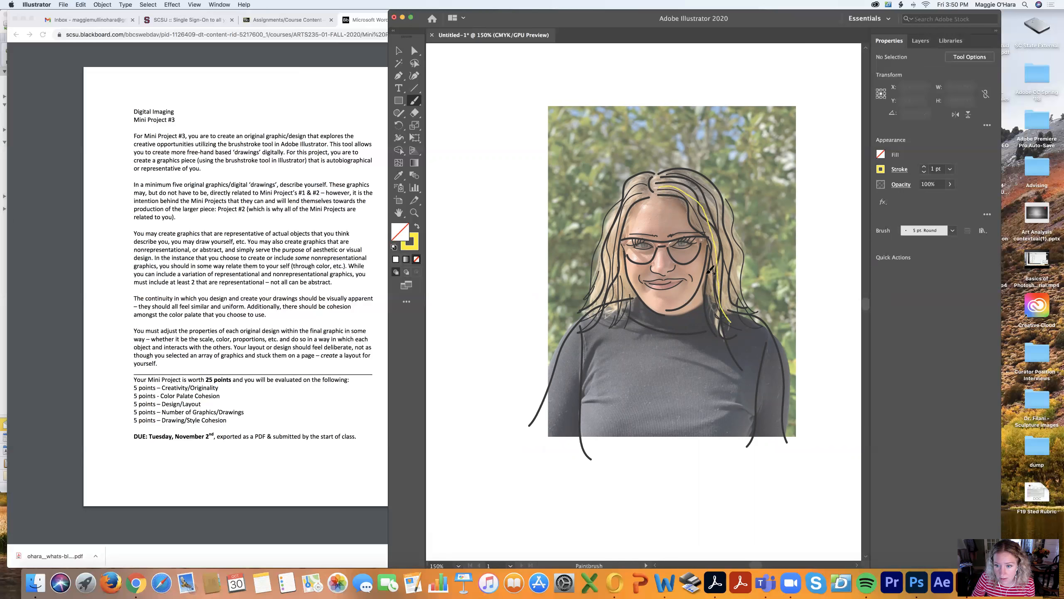
key("super+z")
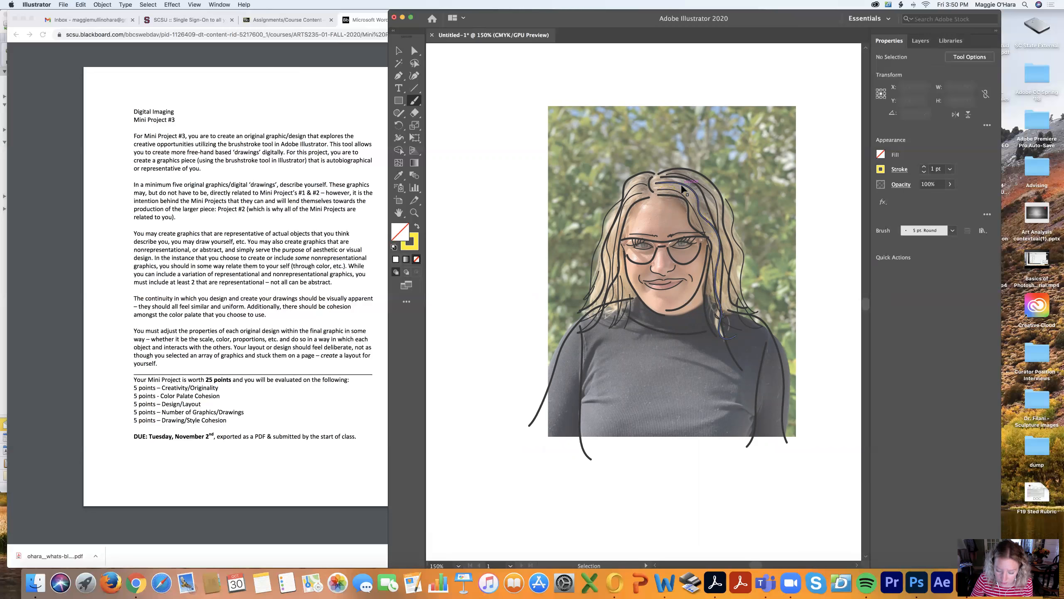
key("super+equal")
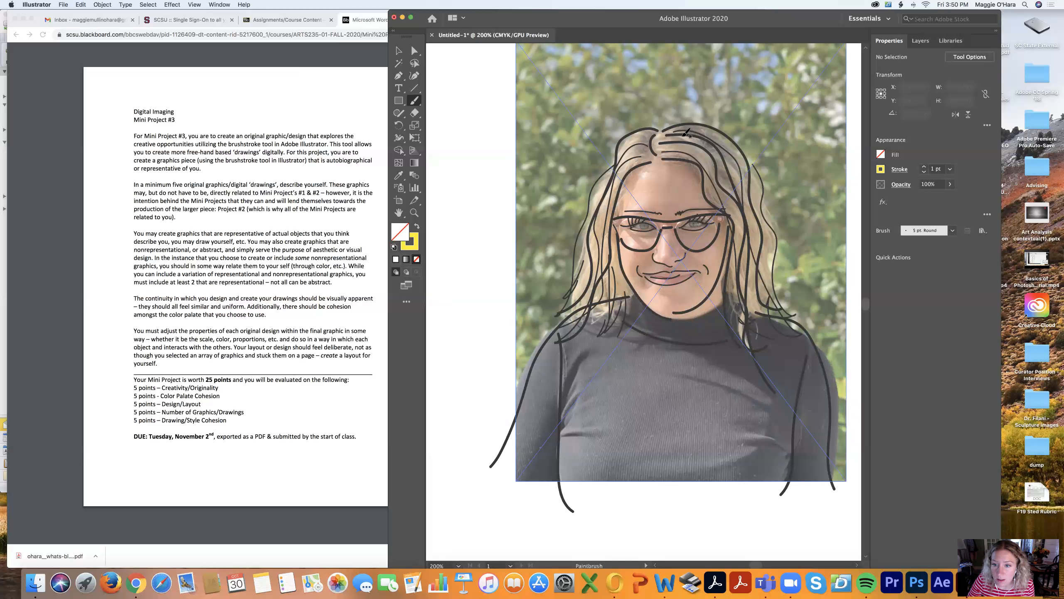
left_click_drag(703, 152, 747, 333)
key("super+z")
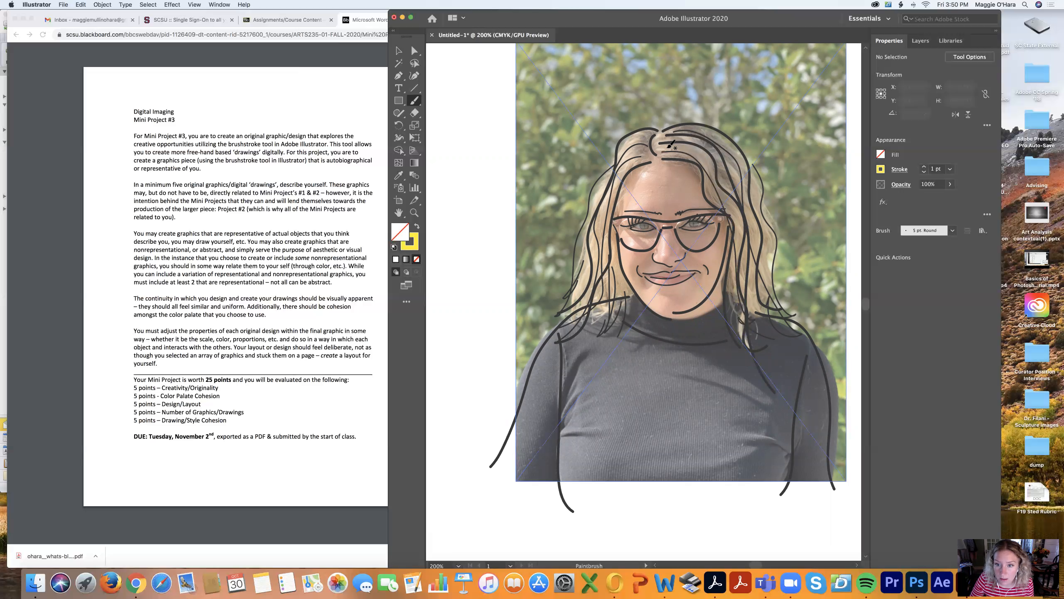
Paint long yellow highlight strands through the hair on both sides of the face, from near the parting down to the shoulders.
mouse_move(667, 146)
left_mouse_down()
mouse_move(710, 162)
mouse_move(738, 223)
mouse_move(754, 325)
left_mouse_up()
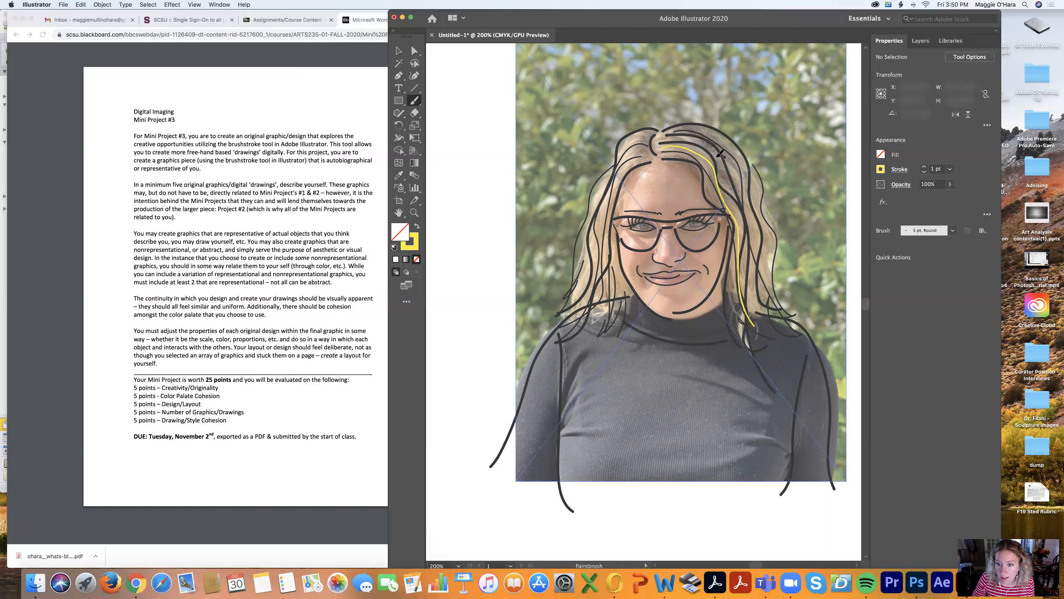
mouse_move(671, 138)
left_mouse_down()
mouse_move(700, 145)
mouse_move(766, 290)
left_mouse_up()
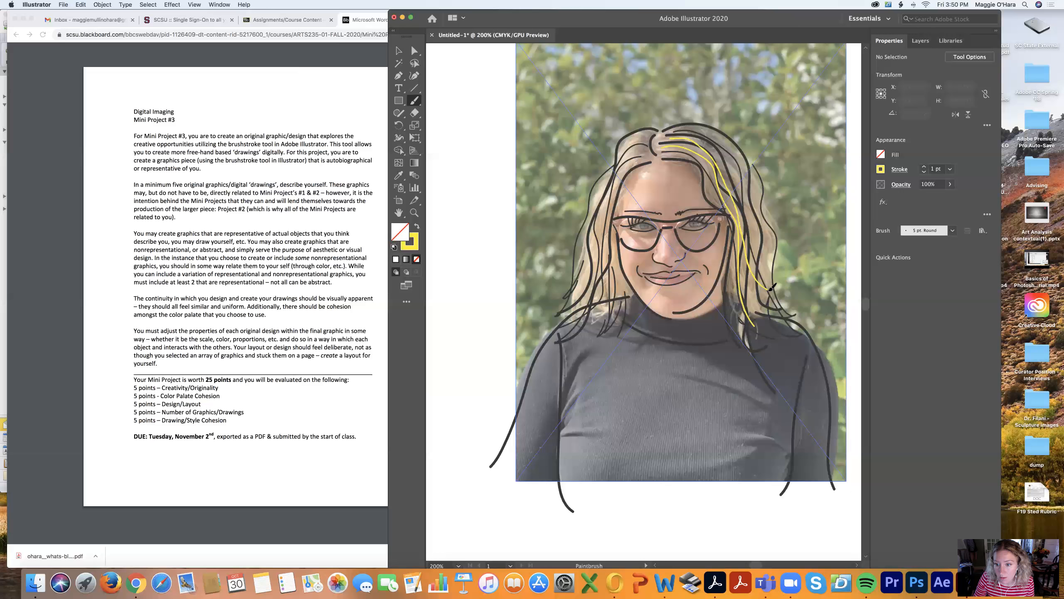
mouse_move(692, 128)
left_mouse_down()
mouse_move(745, 170)
mouse_move(781, 352)
left_mouse_up()
mouse_move(643, 158)
left_mouse_down()
mouse_move(607, 232)
mouse_move(616, 291)
mouse_move(606, 335)
mouse_move(590, 354)
left_mouse_up()
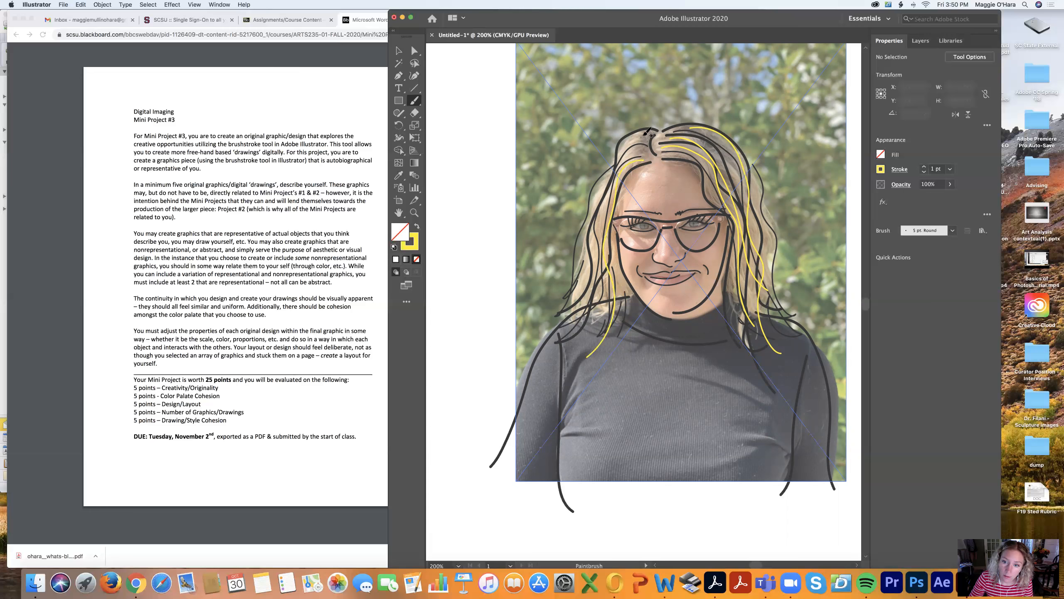
mouse_move(605, 180)
left_mouse_down()
mouse_move(590, 199)
mouse_move(595, 270)
mouse_move(560, 341)
left_mouse_up()
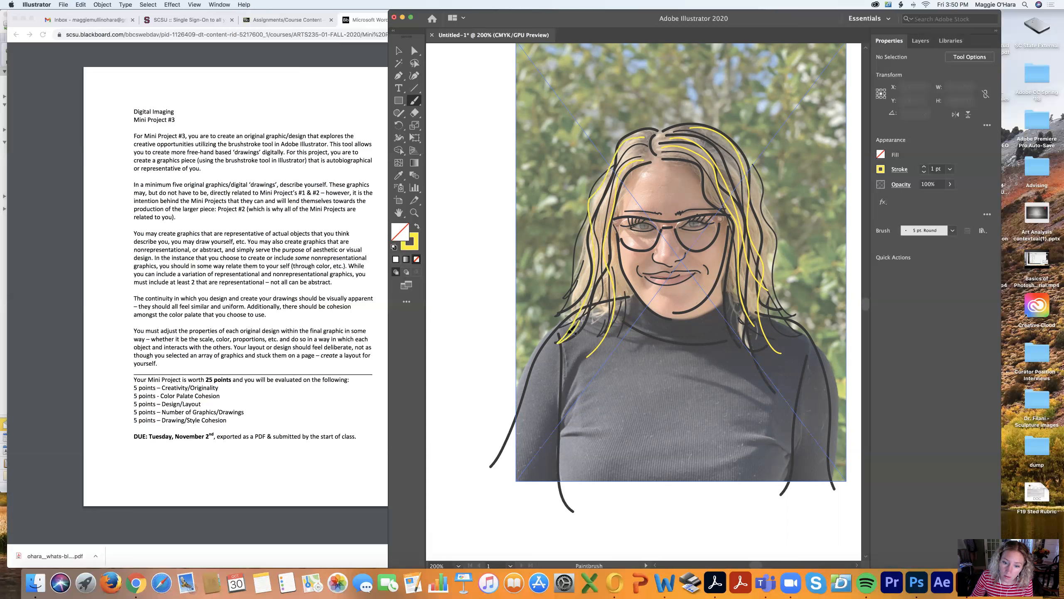
left_click_drag(610, 273, 551, 363)
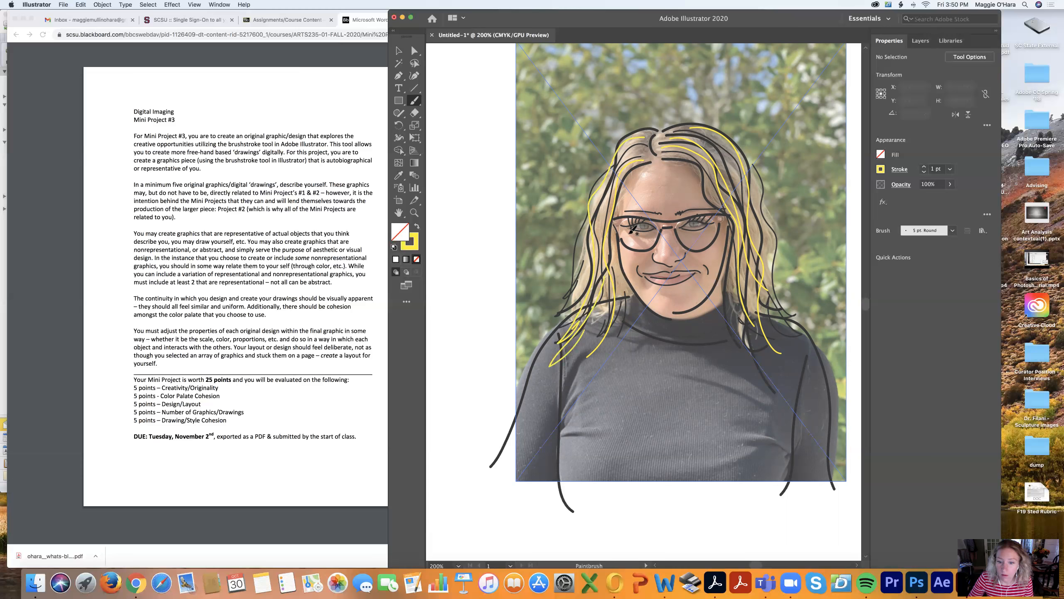
mouse_move(725, 136)
left_mouse_down()
mouse_move(749, 169)
mouse_move(778, 327)
mouse_move(801, 365)
left_mouse_up()
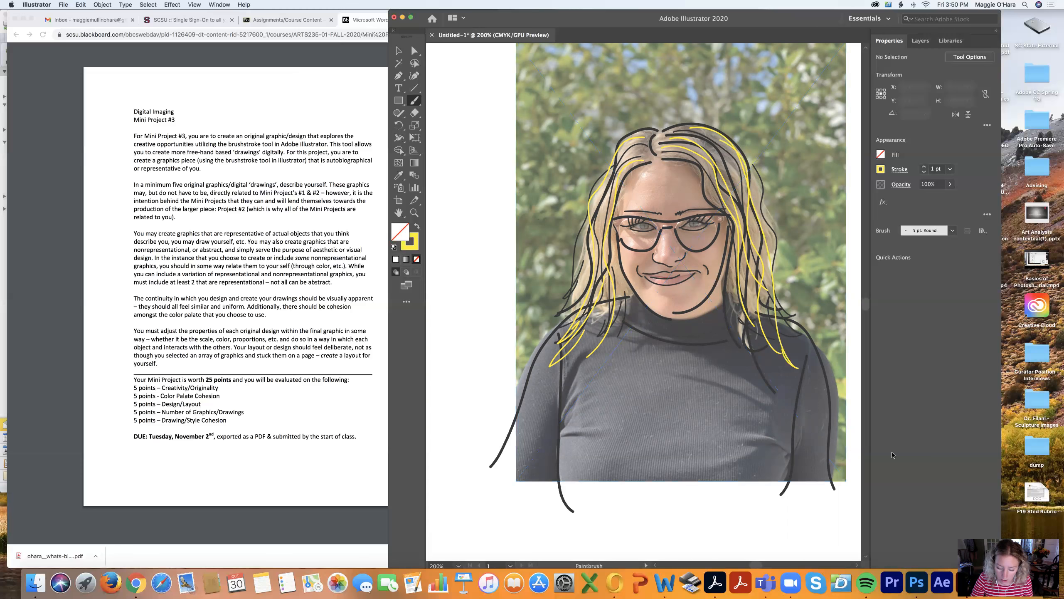
Set the stroke colour to red and paint loose accent lines along the collar base, the shoulders and the arm edges of the sweater.
key("super+minus")
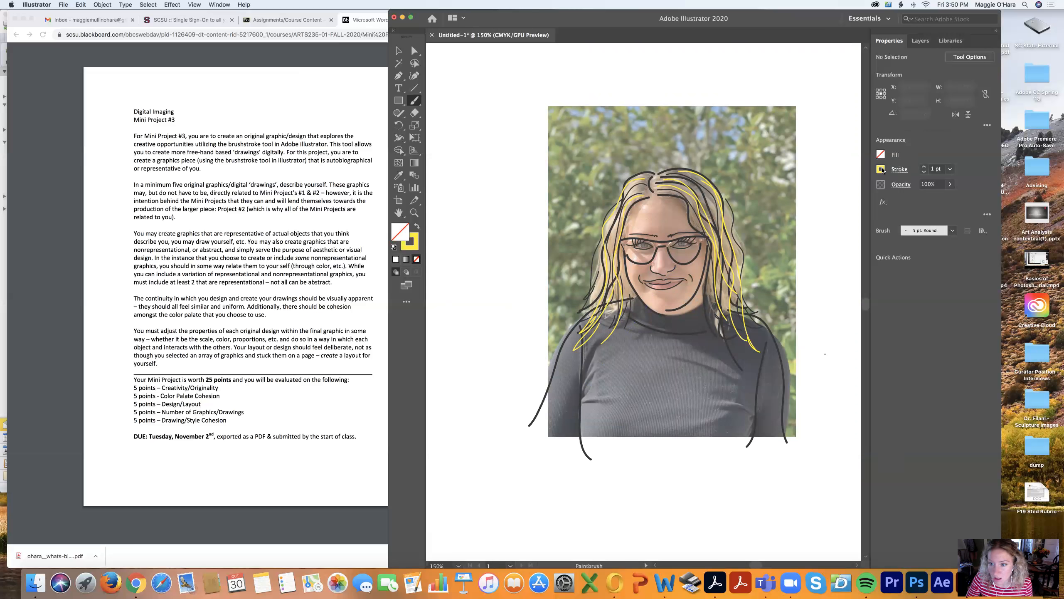
left_click(881, 168)
left_click(796, 206)
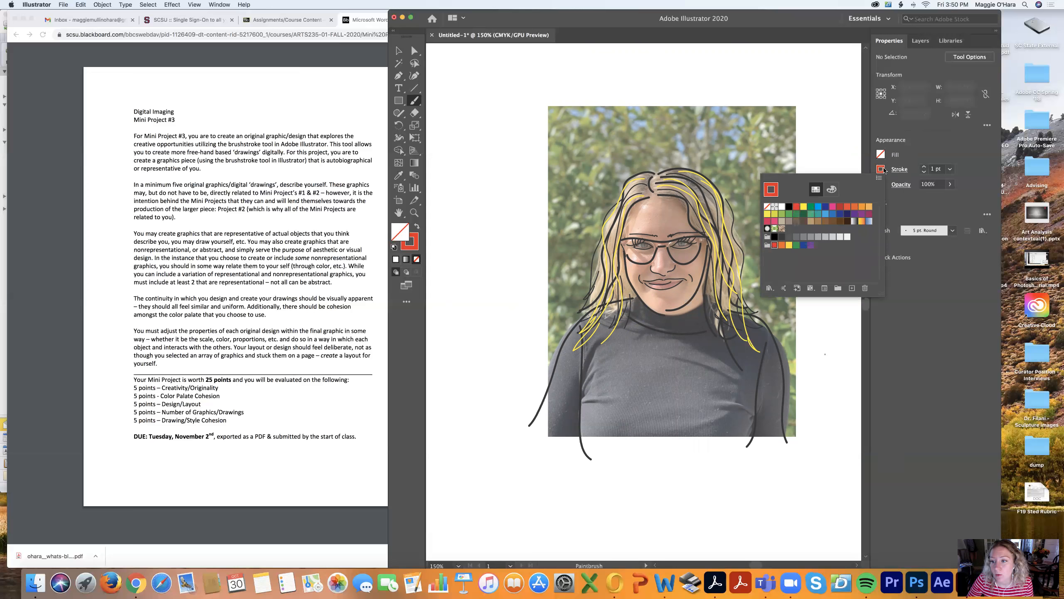
left_click(882, 169)
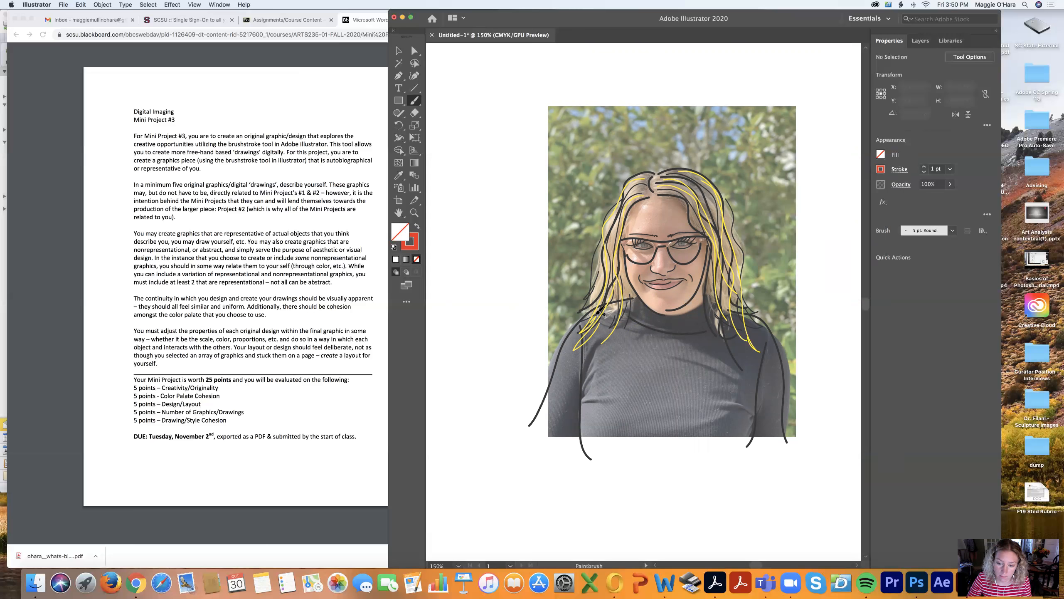
key("super+equal")
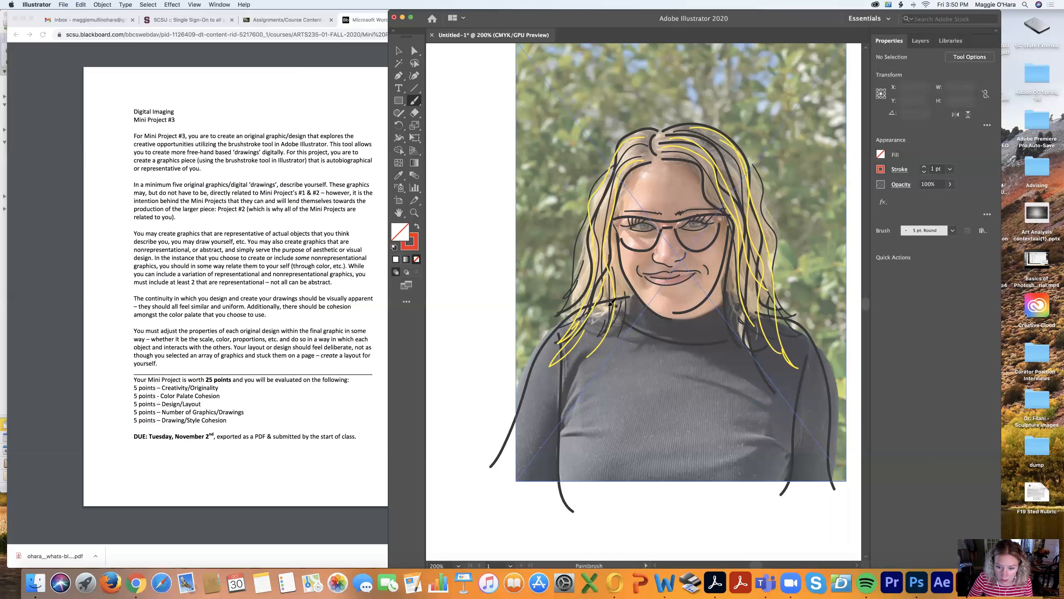
left_click_drag(737, 348, 735, 349)
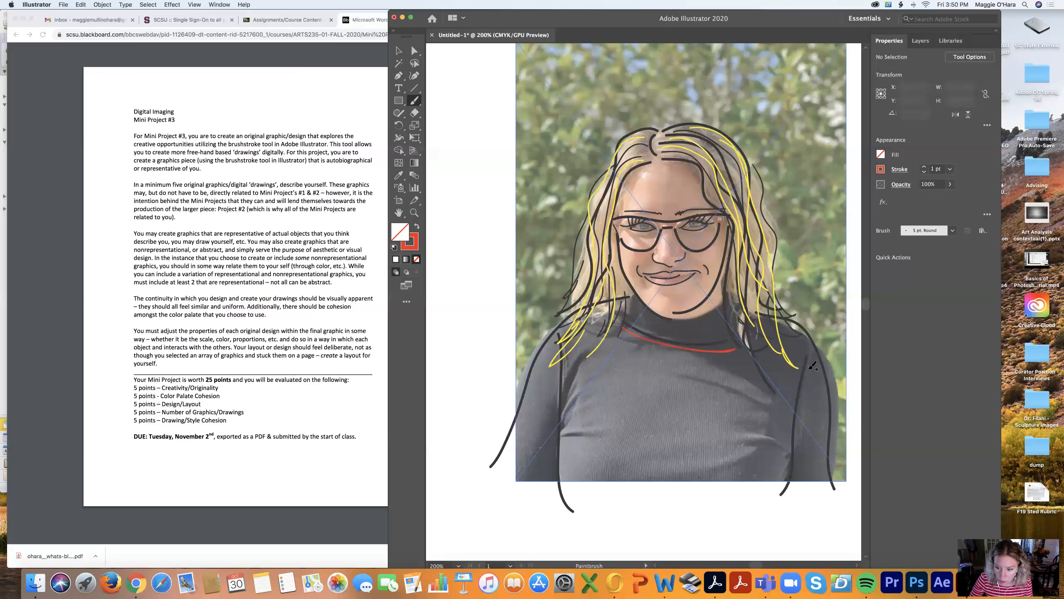
left_click_drag(807, 399, 796, 504)
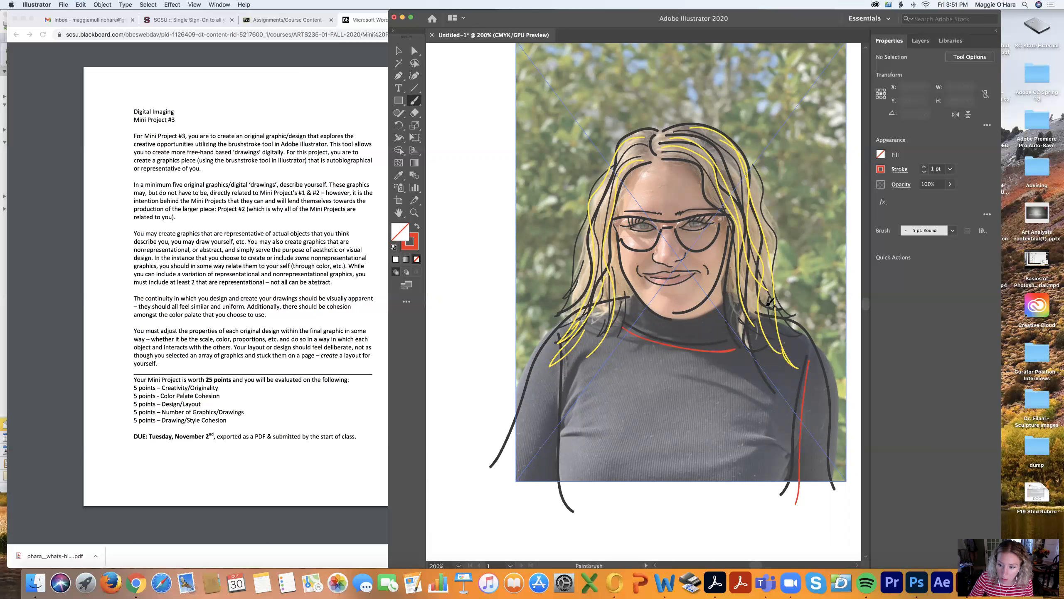
left_click_drag(829, 334, 851, 487)
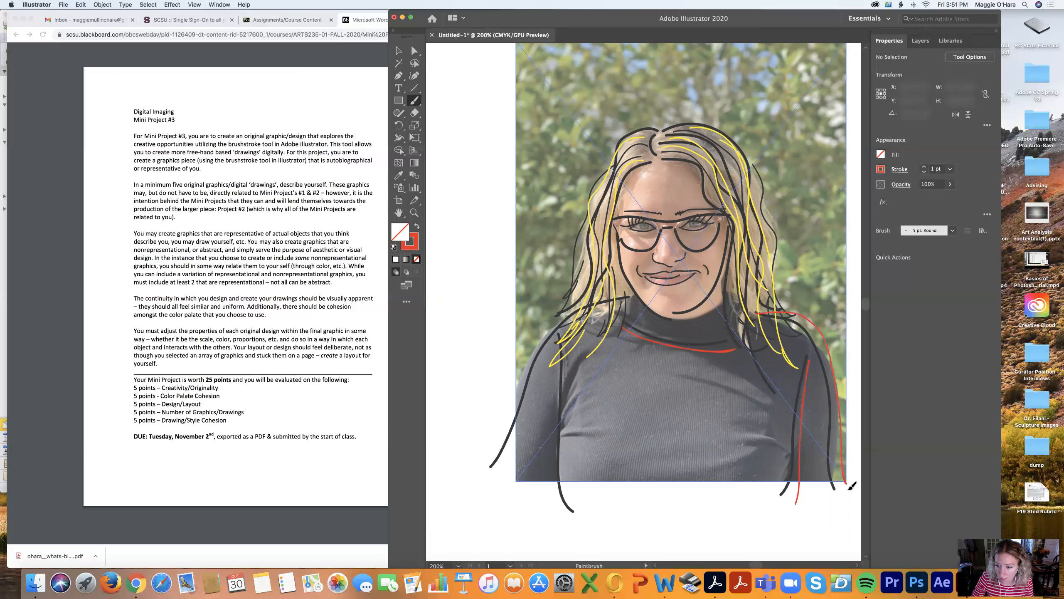
mouse_move(627, 298)
left_mouse_down()
mouse_move(591, 310)
mouse_move(483, 448)
left_mouse_up()
left_click_drag(561, 335, 586, 543)
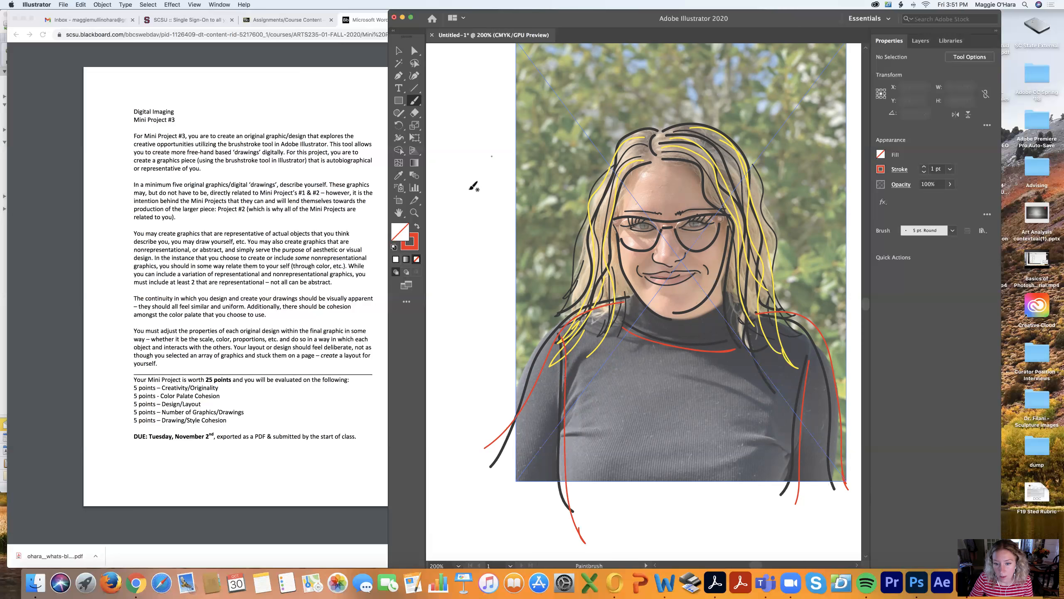
Set the stroke colour to blue and paint accent lines along the left-hand cheek and jaw down below the chin.
left_click(883, 168)
left_click(802, 246)
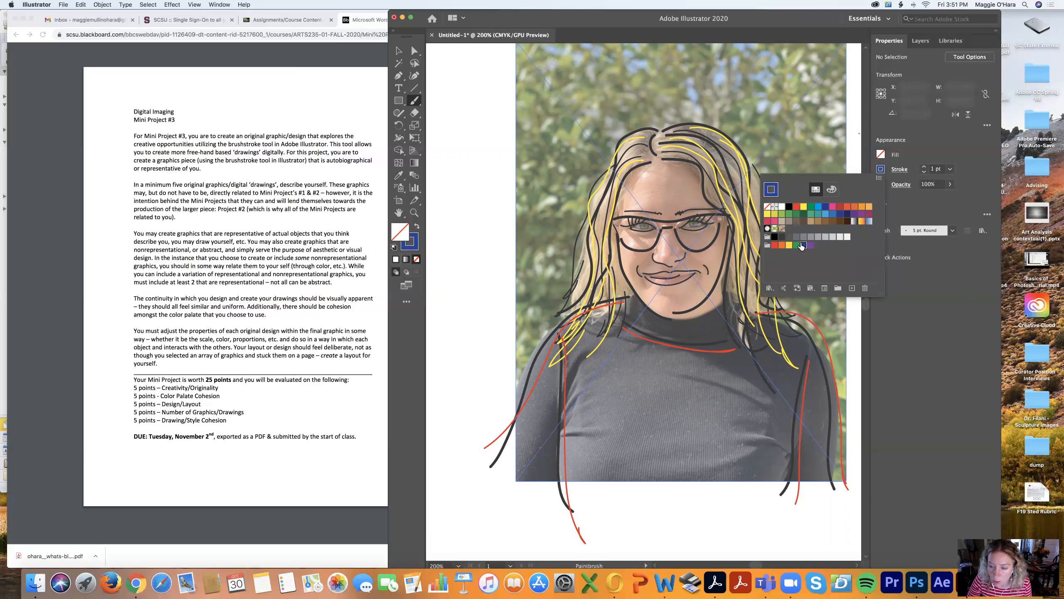
left_click(921, 153)
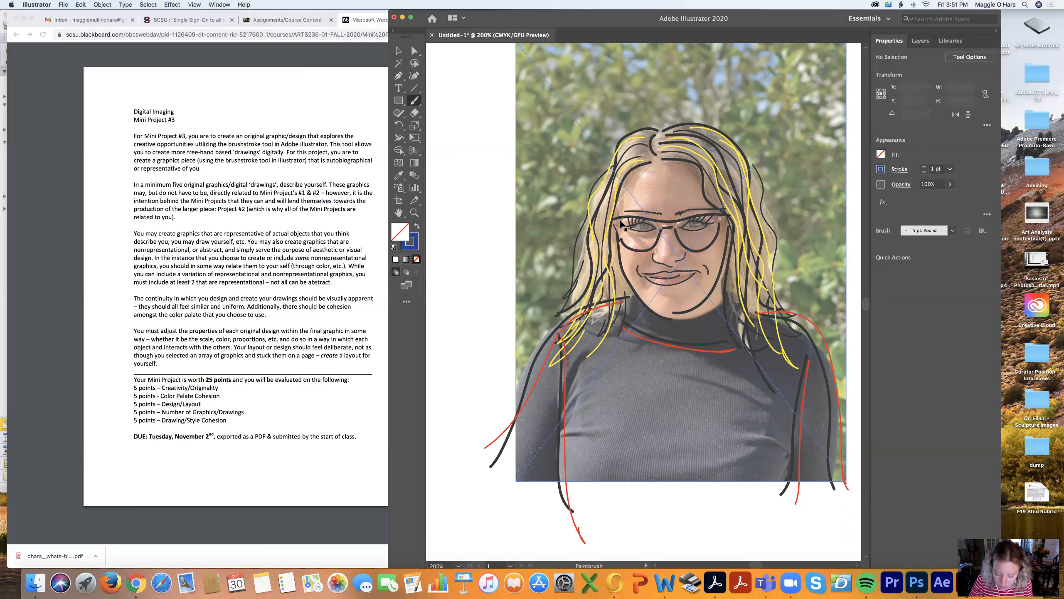
key("super+=")
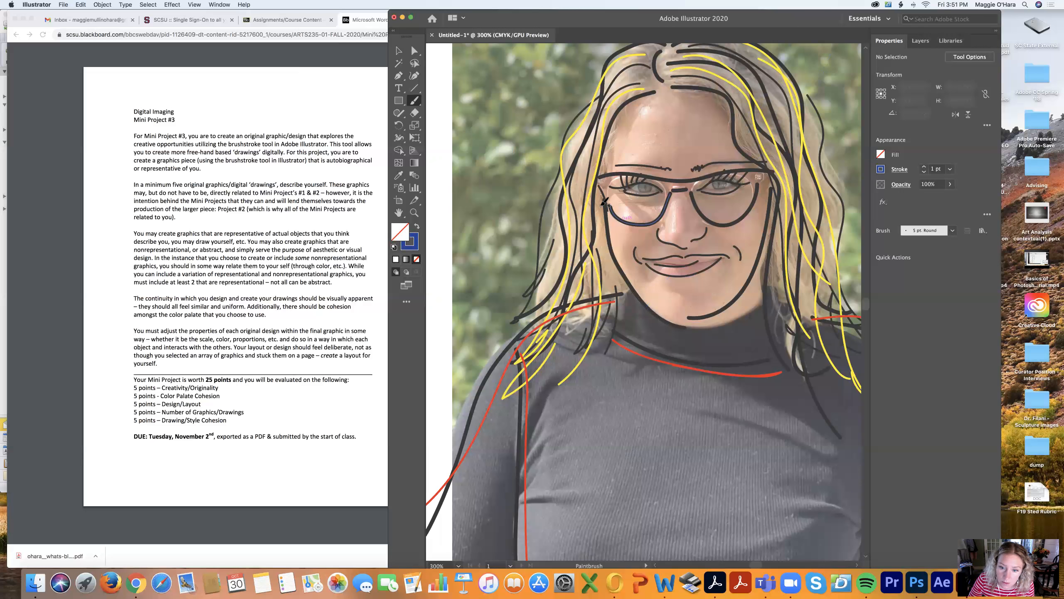
left_click_drag(602, 223, 626, 315)
key("super+z")
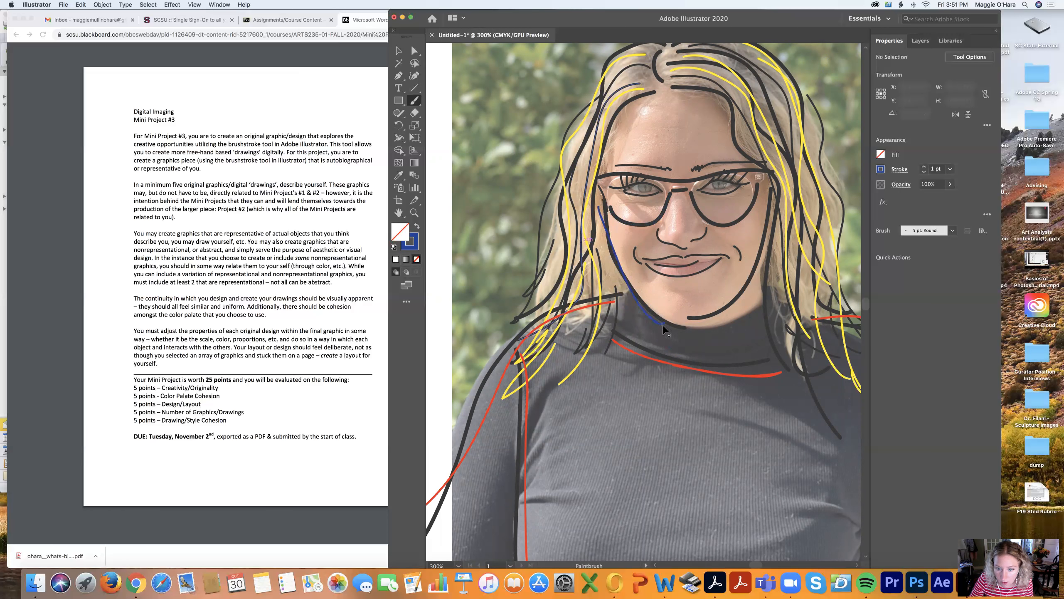
left_click_drag(605, 209, 621, 281)
left_click_drag(689, 340, 688, 343)
Paint a blue accent line from the right-hand cheek along the jaw to the chin, redoing it until the curve fits.
mouse_move(777, 201)
left_mouse_down()
mouse_move(749, 276)
mouse_move(714, 315)
mouse_move(723, 312)
mouse_move(690, 318)
left_mouse_up()
key("ctrl+z")
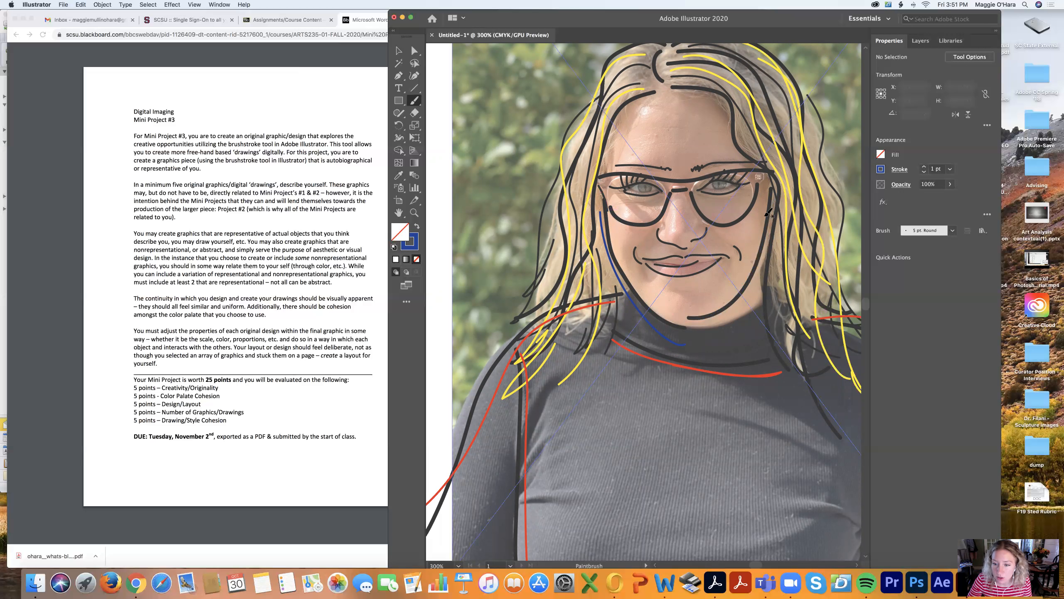
left_click_drag(778, 194, 768, 237)
key("ctrl+z")
mouse_move(778, 194)
left_mouse_down()
mouse_move(736, 298)
mouse_move(700, 322)
left_mouse_up()
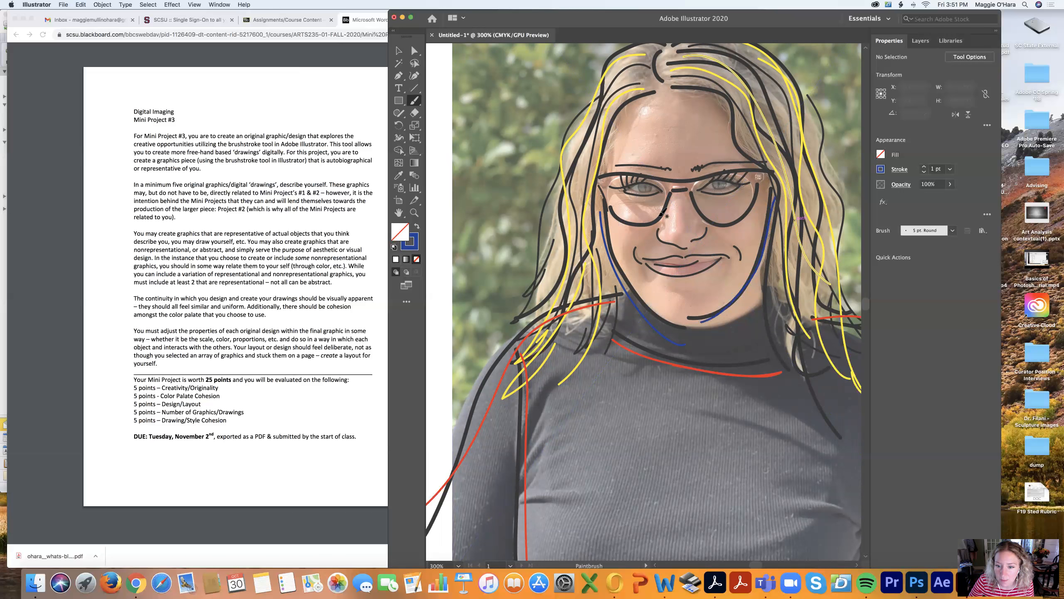
Add blue accent strokes along the left-hand side of the nose and around the lips.
left_click_drag(656, 232, 686, 249)
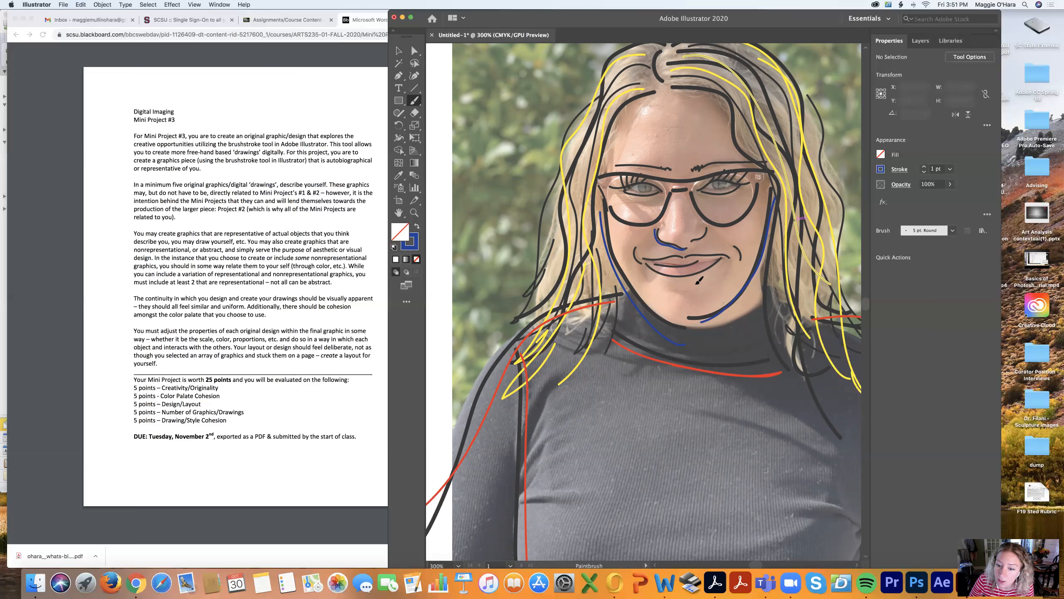
mouse_move(650, 264)
left_mouse_down()
mouse_move(725, 266)
mouse_move(657, 269)
mouse_move(660, 256)
mouse_move(688, 256)
left_mouse_up()
key("super+z")
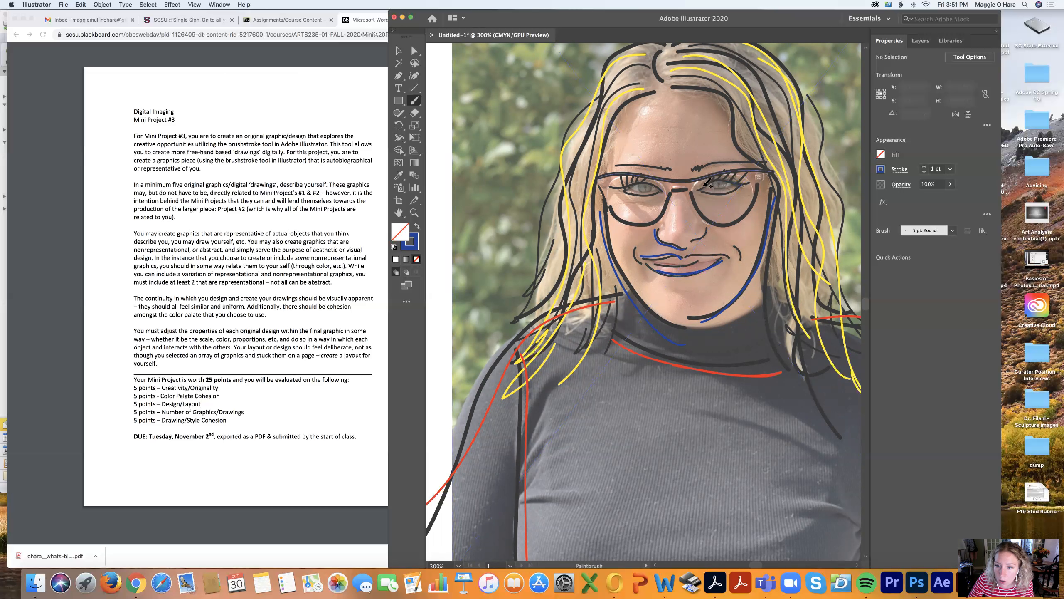
Paint blue accent strokes around both eyes, following the lash lines, lower lids and irises inside the glasses.
key("super+equal")
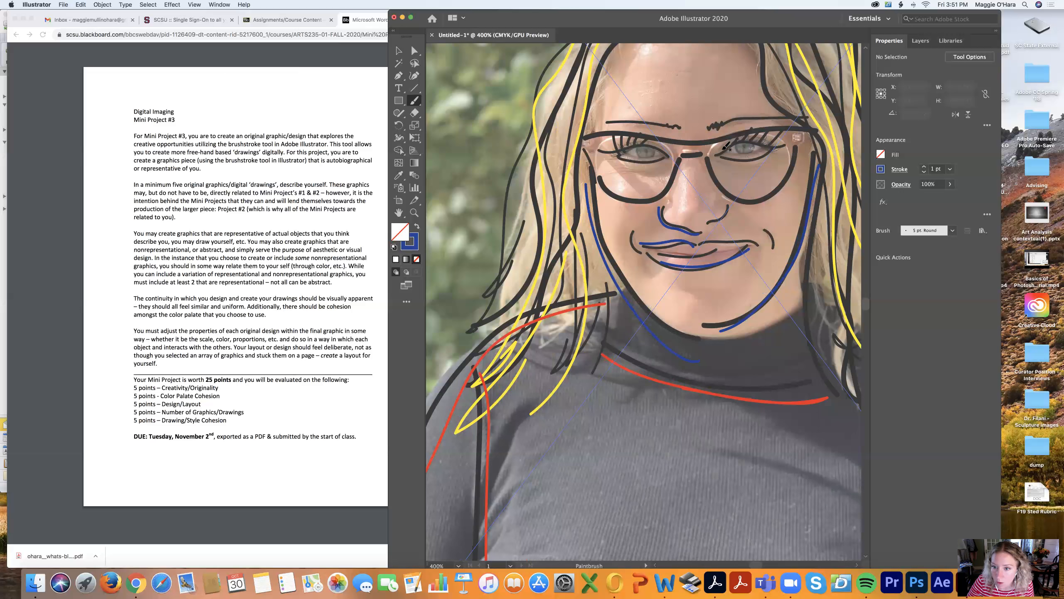
left_click_drag(739, 145, 794, 144)
left_click_drag(725, 159, 771, 148)
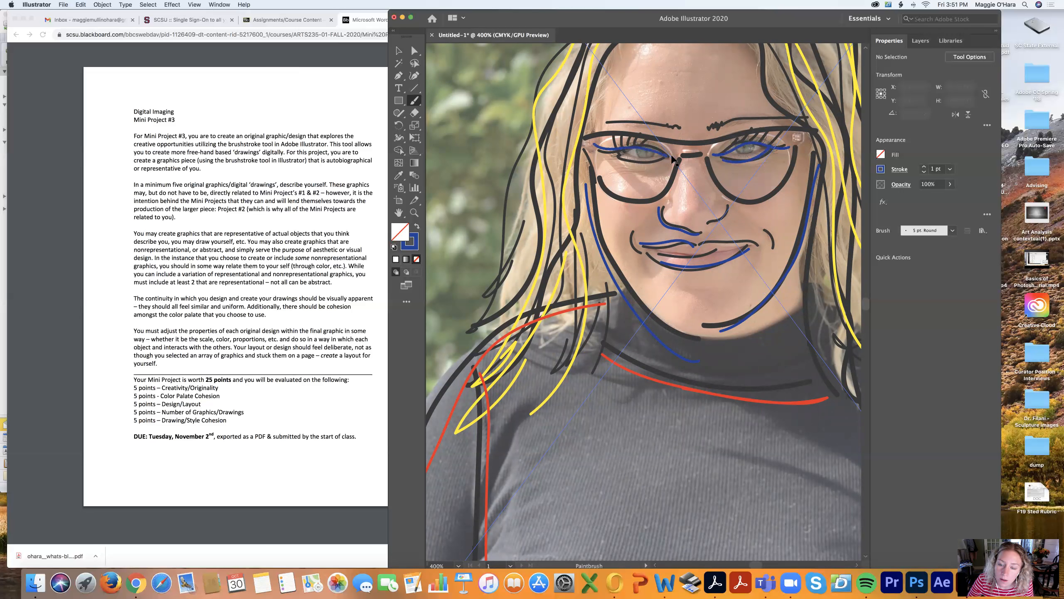
mouse_move(598, 147)
left_mouse_down()
mouse_move(672, 161)
mouse_move(622, 155)
left_mouse_up()
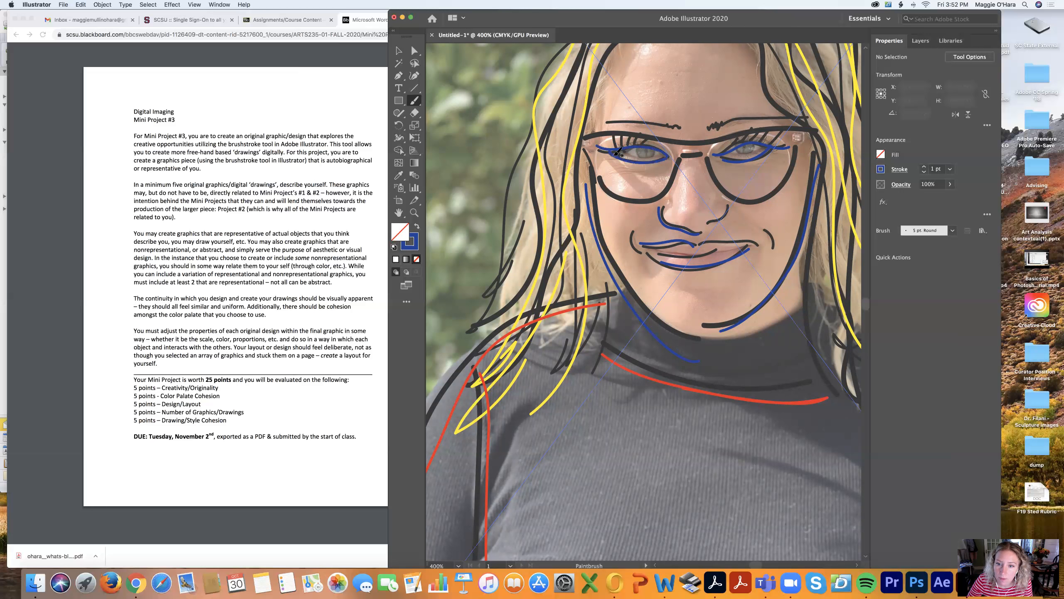
mouse_move(743, 144)
left_mouse_down()
mouse_move(740, 156)
mouse_move(762, 143)
left_mouse_up()
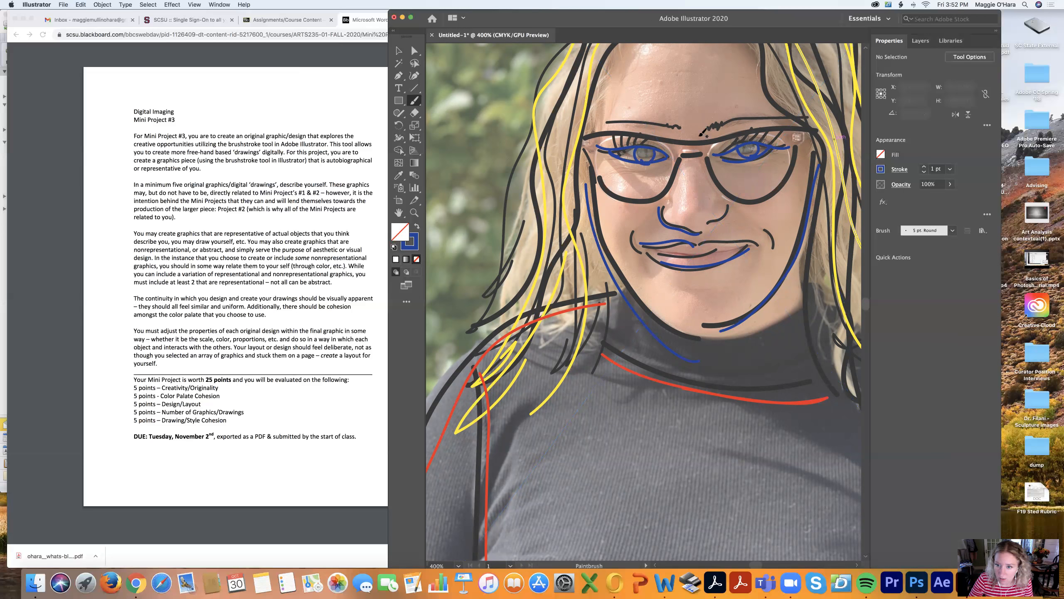
Paint blue accent lines along the glasses frames, redoing the stroke around the right-hand lens.
mouse_move(708, 158)
left_mouse_down()
mouse_move(713, 180)
mouse_move(799, 183)
mouse_move(799, 147)
left_mouse_up()
key("super+z")
mouse_move(708, 159)
left_mouse_down()
mouse_move(720, 188)
mouse_move(756, 199)
mouse_move(803, 141)
left_mouse_up()
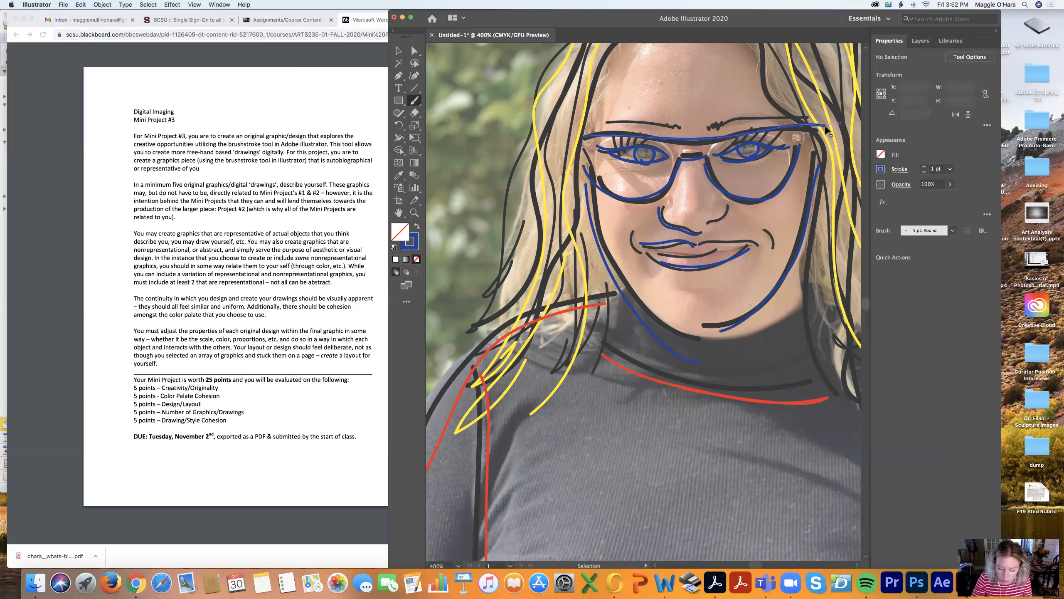
Set the opacity of the portrait photo to 0% so that only the brush drawing shows, and deselect it.
key("super+minus")
key("super+minus")
key("super+minus")
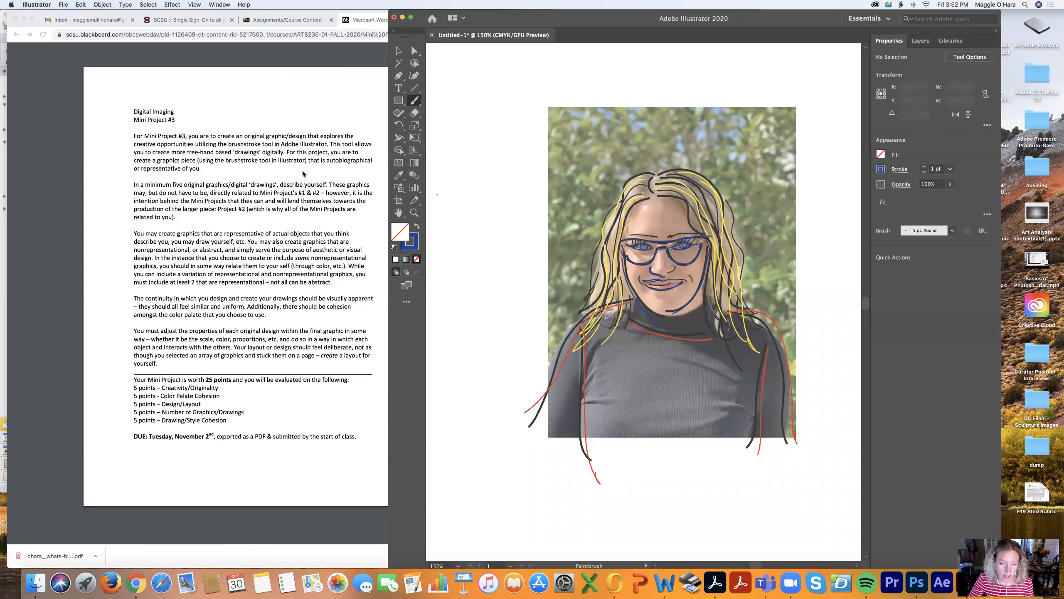
left_click(398, 50)
left_click(740, 133)
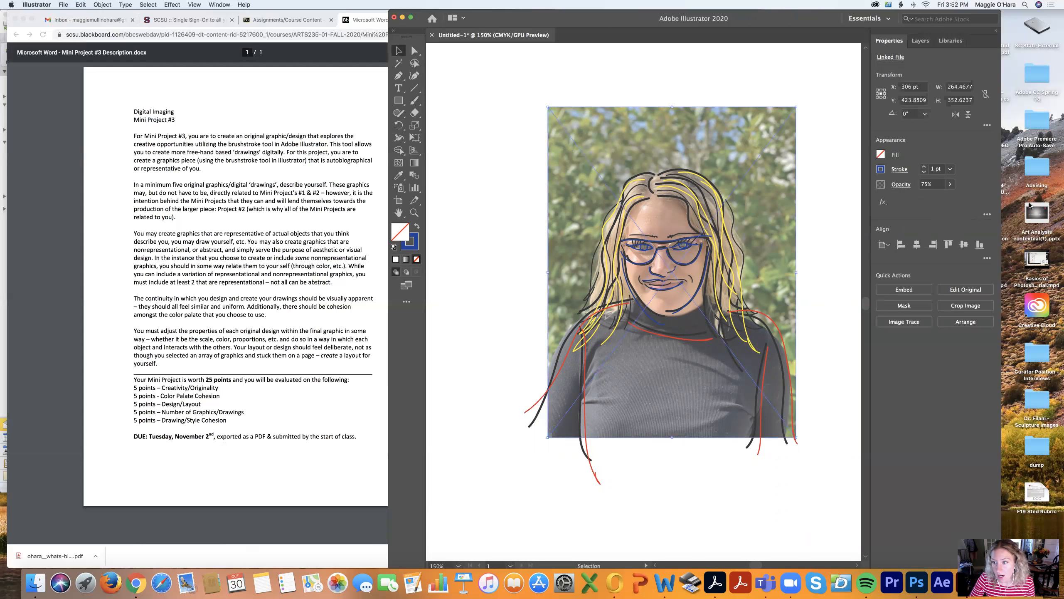
left_click(950, 184)
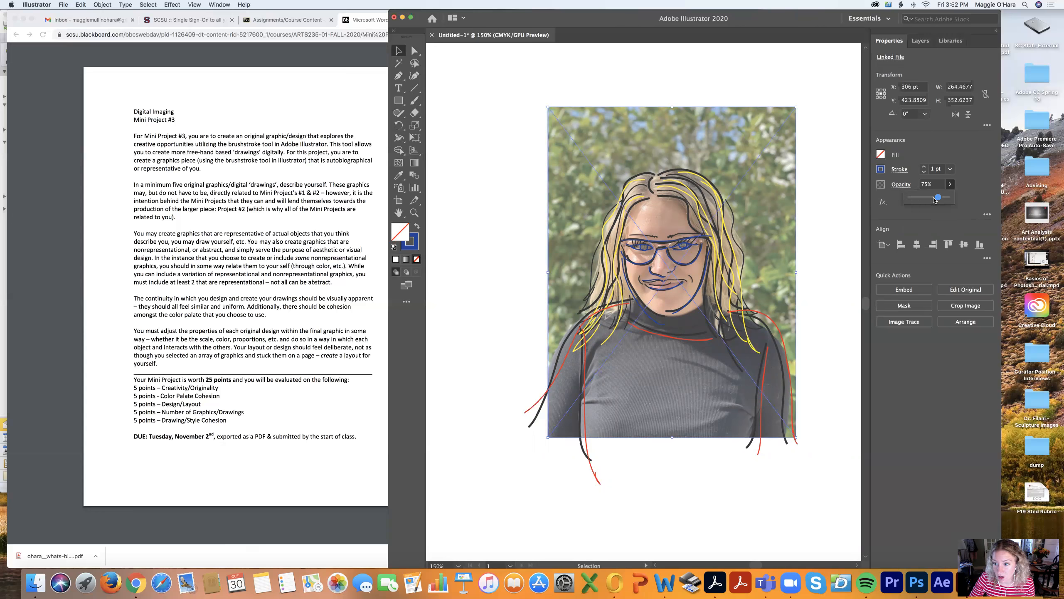
left_click_drag(844, 190, 829, 188)
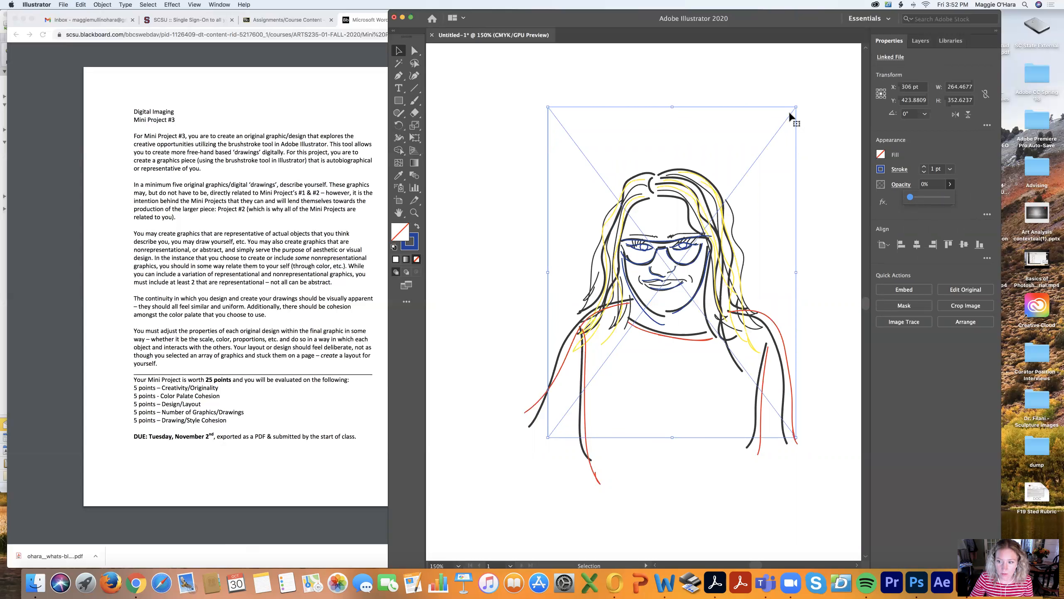
left_click(549, 81)
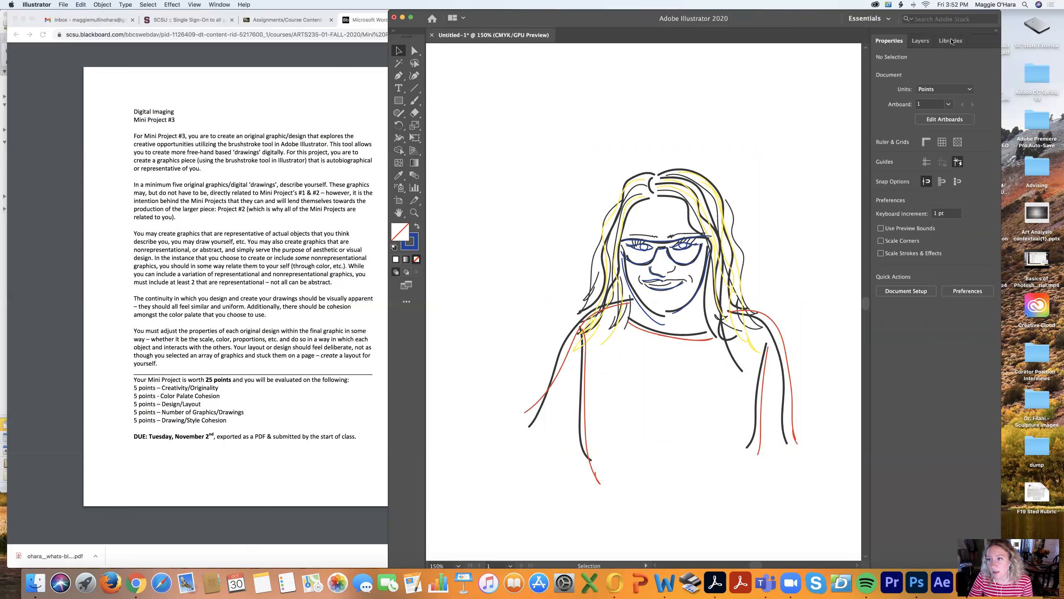
Expand Layer 1 and look through its list of paths down to the linked photo.
left_click(928, 39)
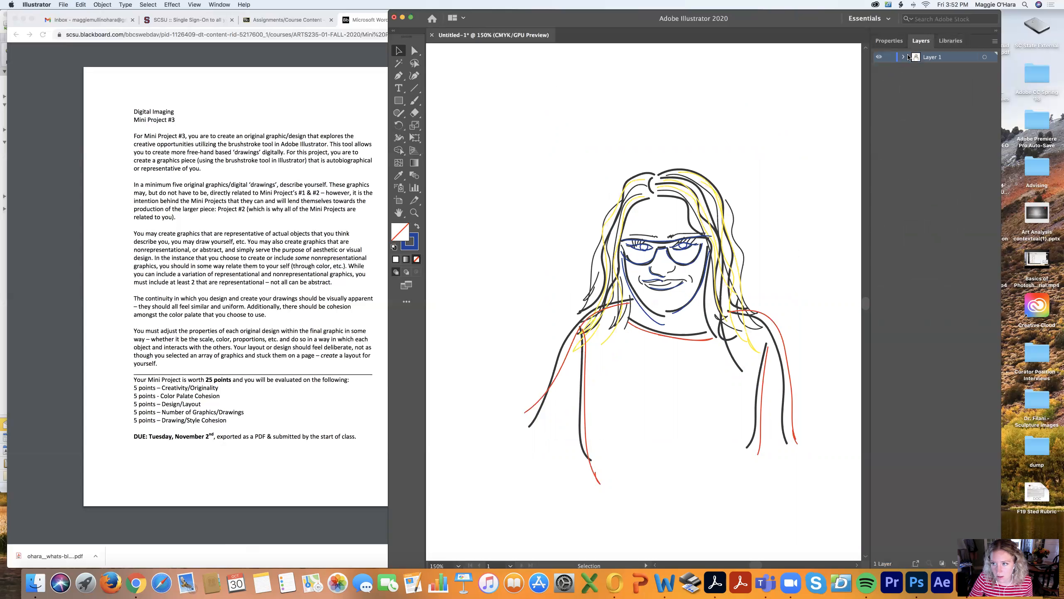
left_click(903, 57)
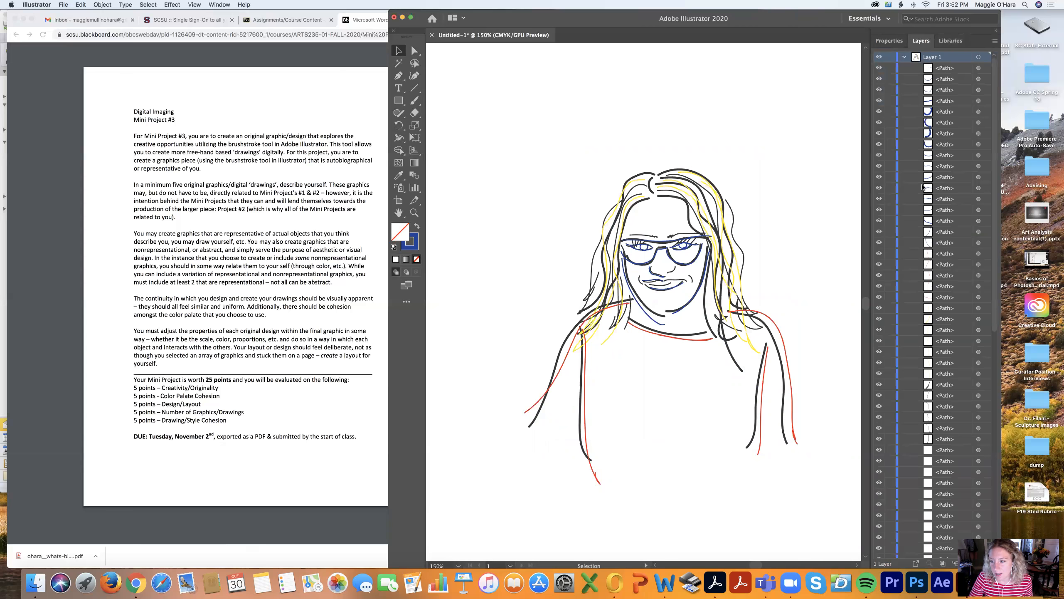
scroll(918, 202, "down", 10)
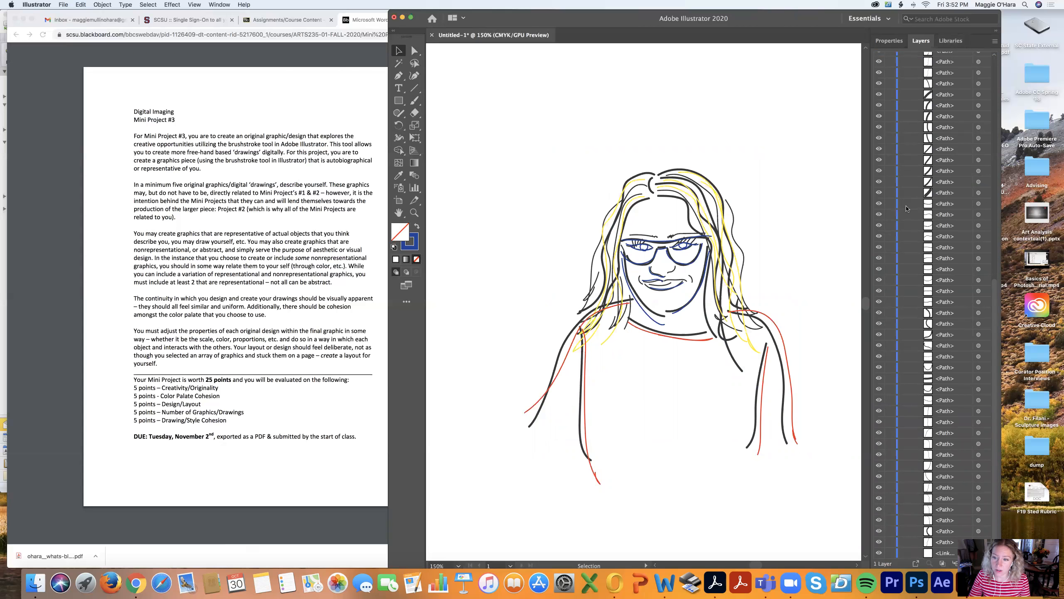
scroll(951, 411, "up", 10)
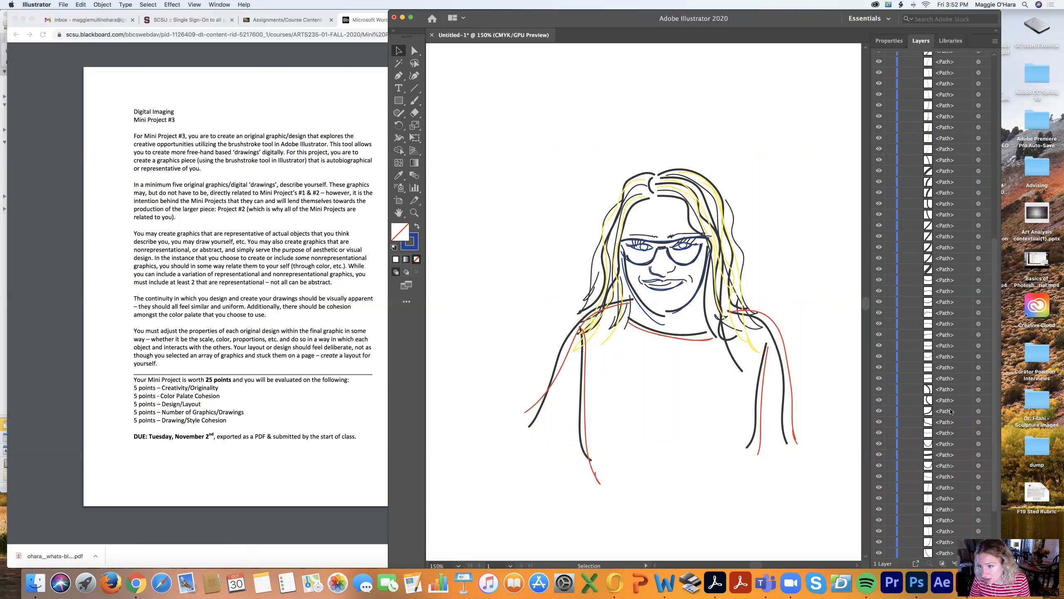
scroll(950, 410, "up", 3)
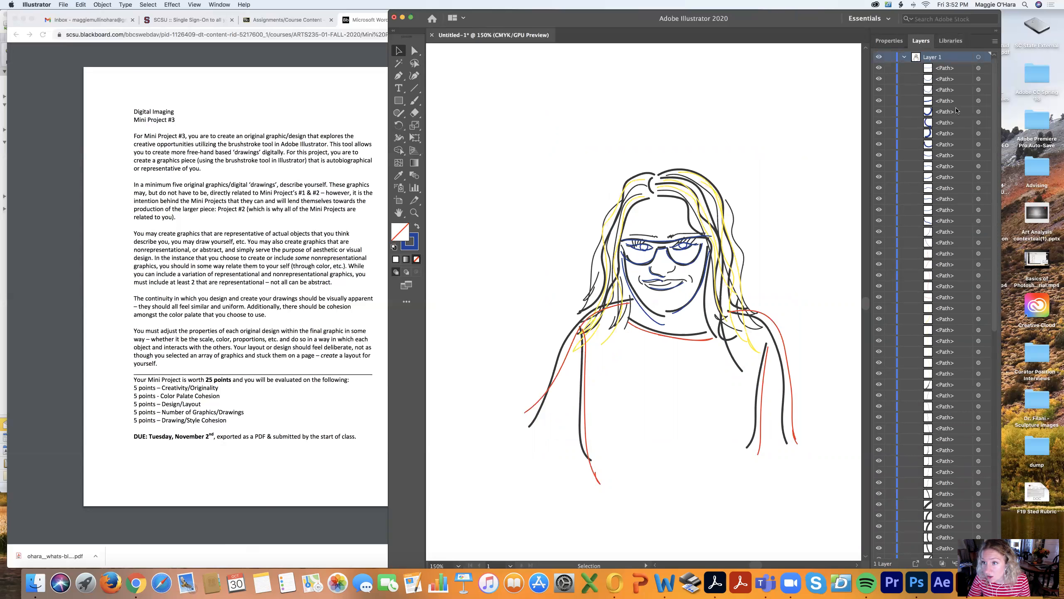
left_click(896, 41)
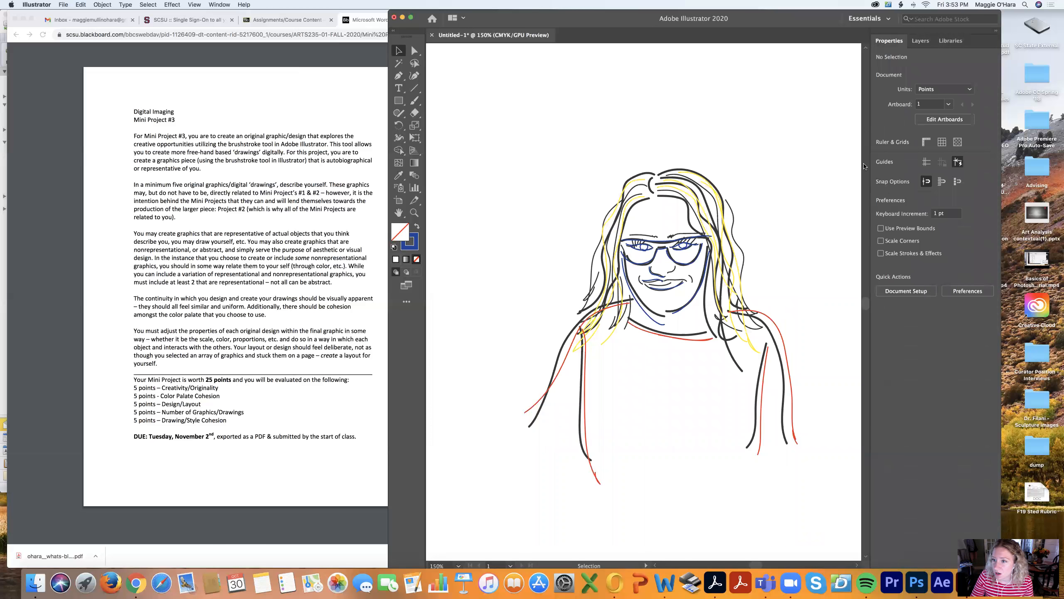
Reselect the invisible portrait photo, set its opacity to 0% again and deselect it.
left_click(773, 257)
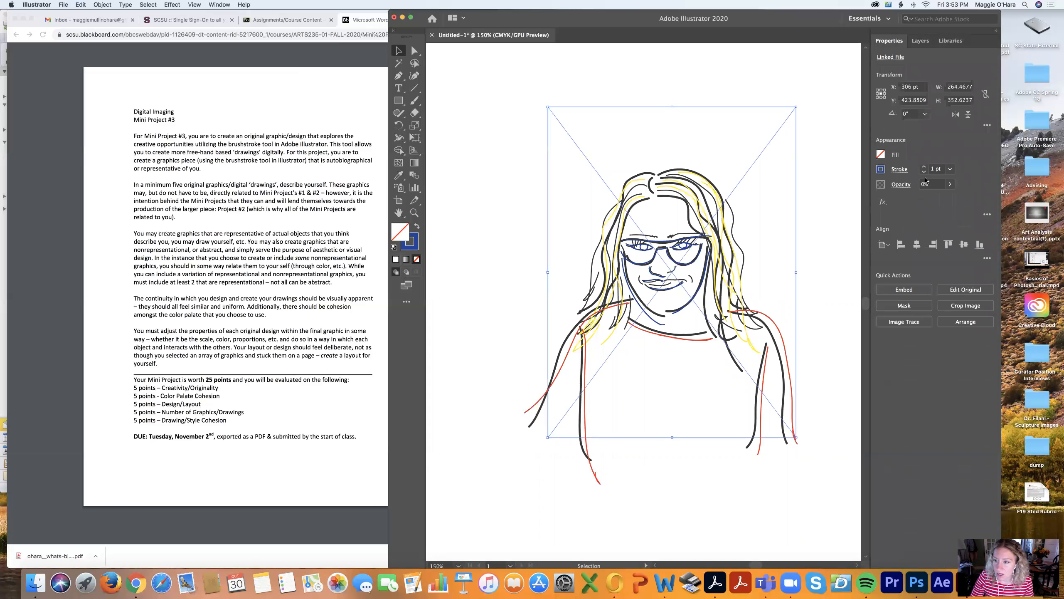
left_click(950, 185)
left_click_drag(912, 198, 821, 201)
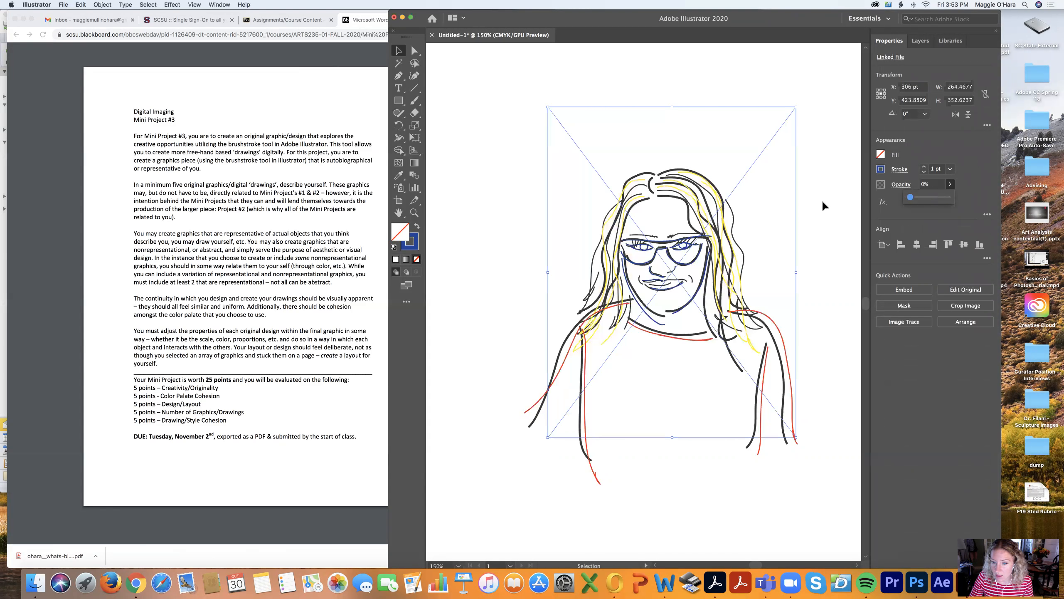
left_click(836, 187)
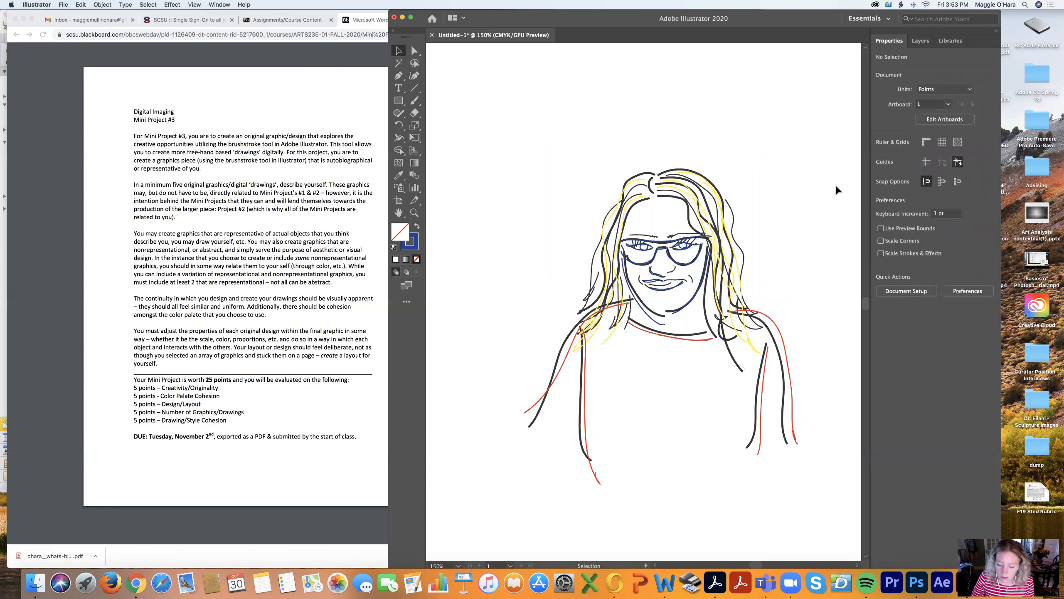
Paint blue leaf-like brush clusters around the head: beside the hair on both sides and above it on the left-hand side.
key("super+minus")
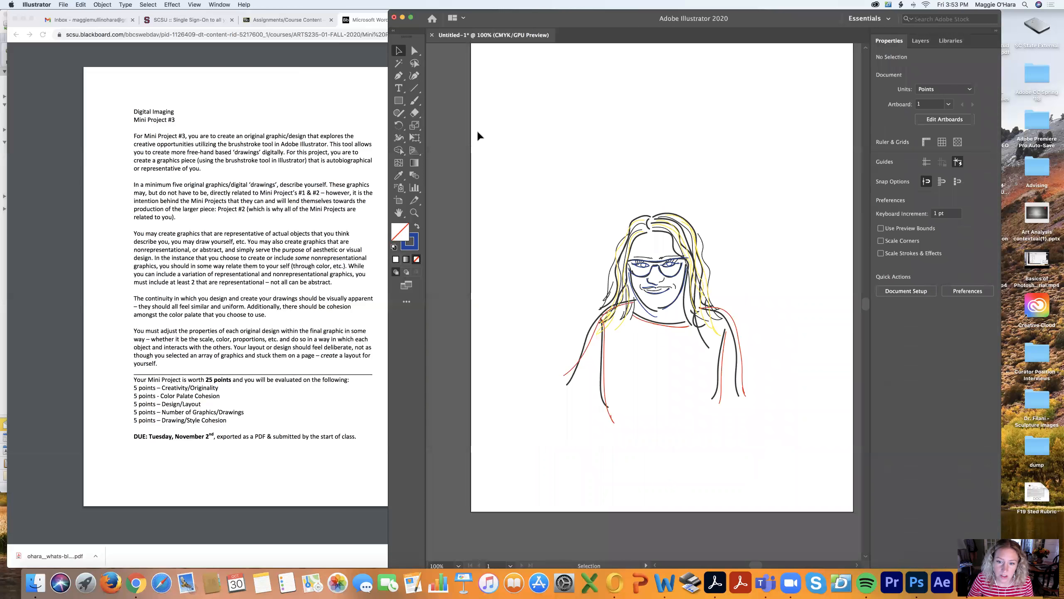
left_click(414, 105)
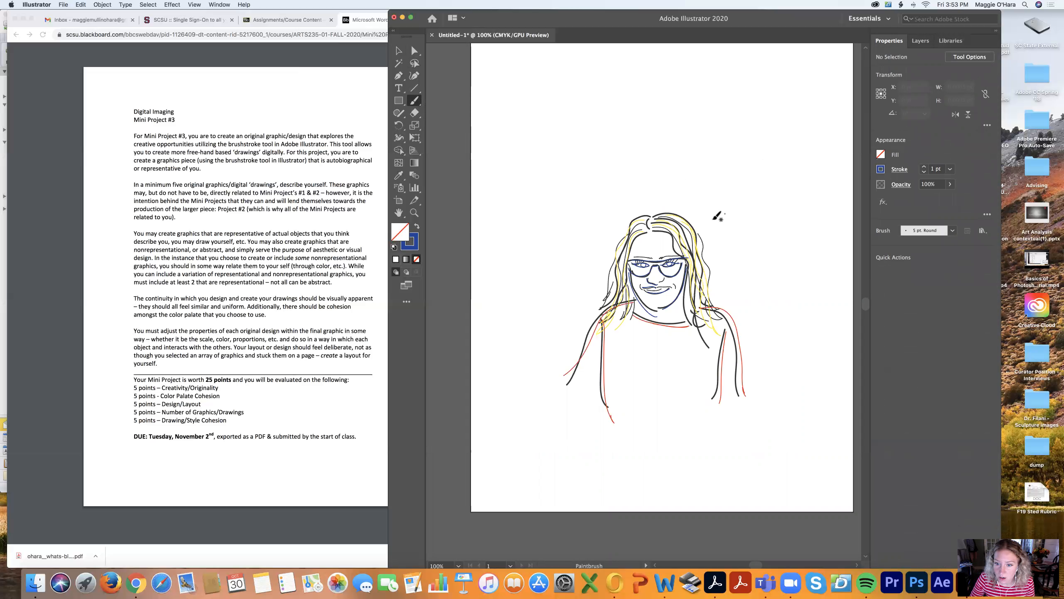
mouse_move(716, 212)
left_mouse_down()
mouse_move(728, 240)
mouse_move(755, 215)
left_mouse_up()
mouse_move(734, 250)
left_mouse_down()
mouse_move(792, 230)
mouse_move(736, 256)
mouse_move(754, 255)
mouse_move(756, 286)
mouse_move(787, 285)
left_mouse_up()
mouse_move(570, 195)
left_mouse_down()
mouse_move(593, 215)
mouse_move(643, 164)
mouse_move(615, 183)
mouse_move(581, 168)
mouse_move(591, 197)
left_mouse_up()
left_click_drag(624, 142, 595, 207)
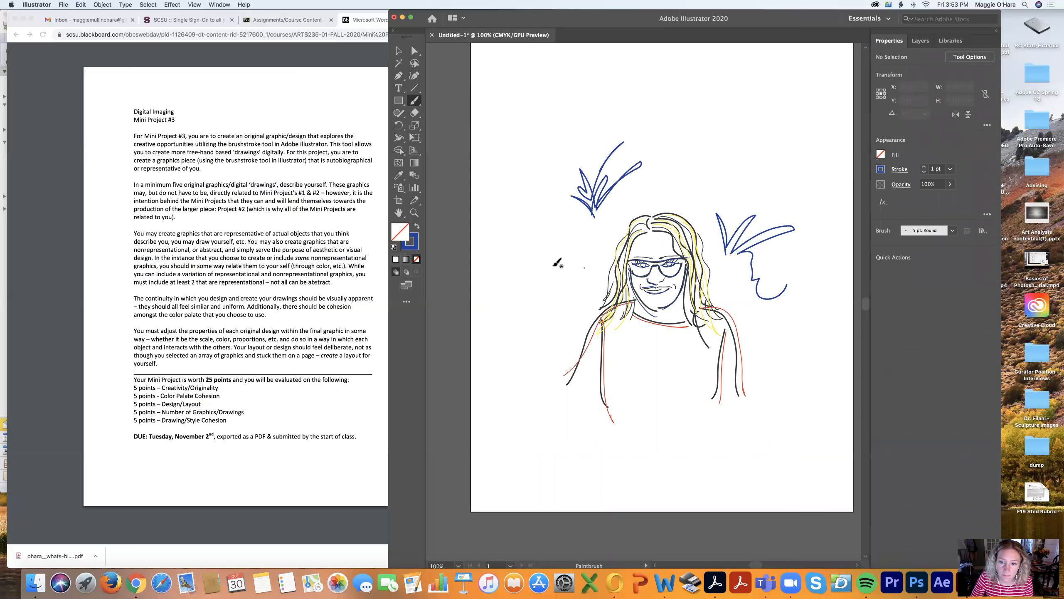
mouse_move(570, 292)
left_mouse_down()
mouse_move(552, 273)
mouse_move(551, 251)
mouse_move(582, 250)
mouse_move(538, 271)
mouse_move(530, 258)
mouse_move(553, 279)
left_mouse_up()
left_click_drag(578, 238, 556, 279)
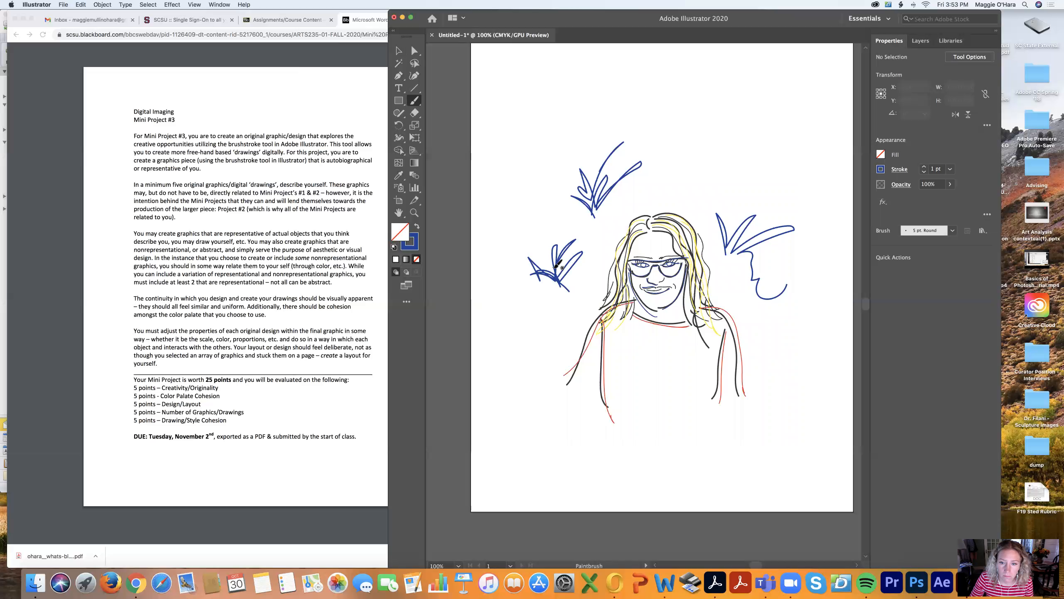
Paint blue grass-like brush clusters beside the right-hand arm and below the left-hand arm of the portrait.
mouse_move(767, 312)
left_mouse_down()
mouse_move(771, 388)
mouse_move(799, 339)
left_mouse_up()
mouse_move(780, 388)
left_mouse_down()
mouse_move(846, 357)
mouse_move(782, 382)
left_mouse_up()
left_click_drag(799, 338, 777, 392)
left_click_drag(758, 346, 778, 390)
mouse_move(571, 456)
left_mouse_down()
mouse_move(555, 435)
mouse_move(567, 423)
mouse_move(571, 436)
mouse_move(570, 425)
mouse_move(600, 414)
mouse_move(577, 455)
mouse_move(626, 421)
mouse_move(569, 428)
mouse_move(579, 452)
mouse_move(603, 395)
mouse_move(597, 412)
mouse_move(545, 390)
mouse_move(575, 437)
left_mouse_up()
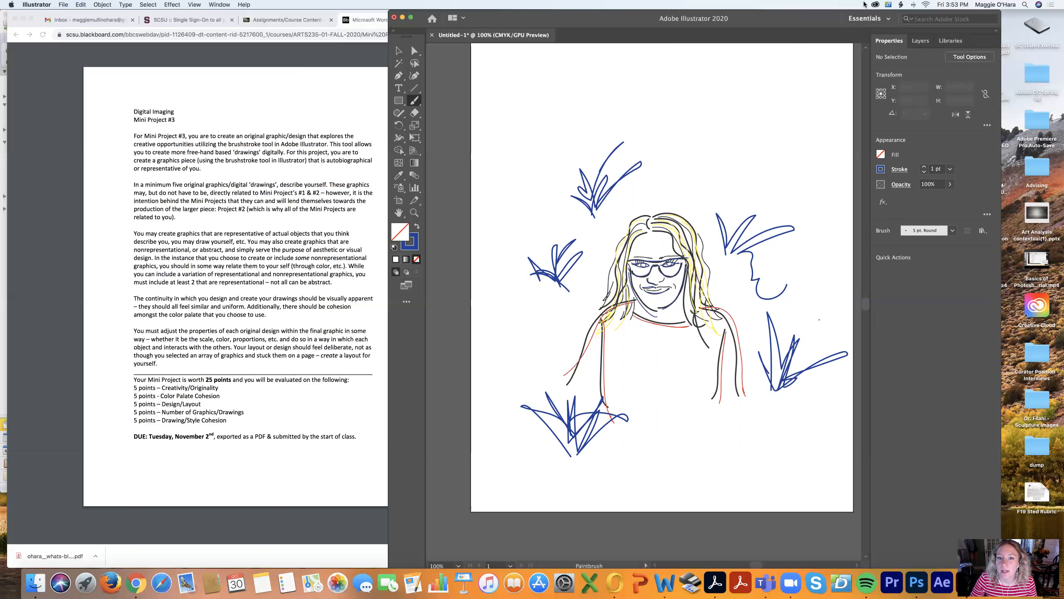
Set the stroke colour to red and paint accent strokes over the two blue clusters on the right-hand side of the portrait.
left_click(881, 169)
left_click(775, 245)
left_click(882, 169)
mouse_move(723, 216)
left_mouse_down()
mouse_move(734, 246)
mouse_move(763, 240)
mouse_move(732, 260)
mouse_move(778, 247)
mouse_move(758, 260)
mouse_move(765, 291)
mouse_move(788, 285)
left_mouse_up()
mouse_move(765, 338)
left_mouse_down()
mouse_move(784, 327)
mouse_move(806, 371)
mouse_move(850, 359)
left_mouse_up()
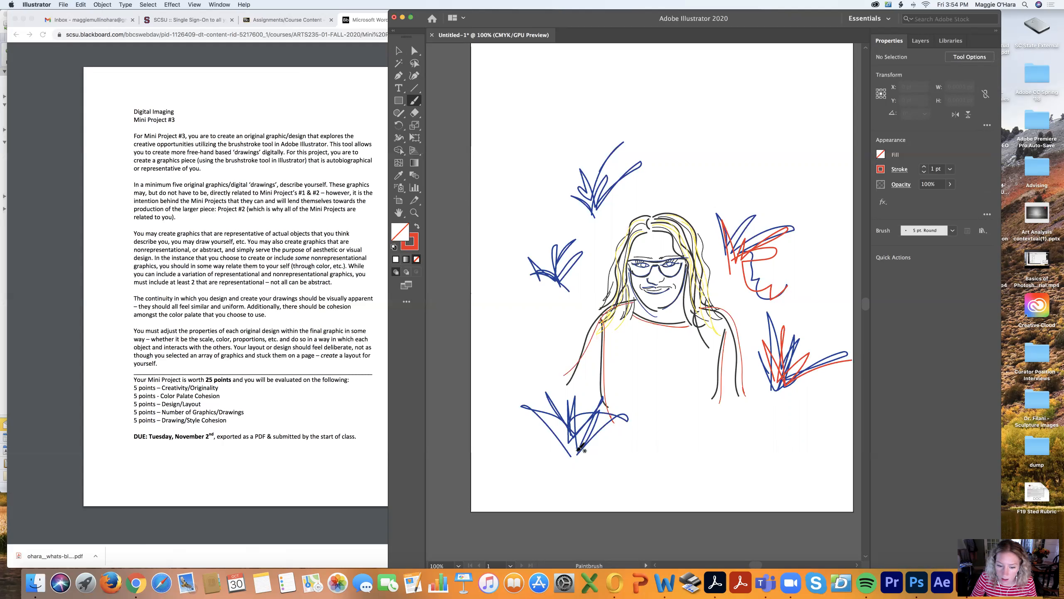
Paint red accent strokes over the three blue clusters on the left-hand side of the portrait.
mouse_move(518, 401)
left_mouse_down()
mouse_move(557, 441)
mouse_move(566, 415)
mouse_move(629, 418)
mouse_move(579, 445)
left_mouse_up()
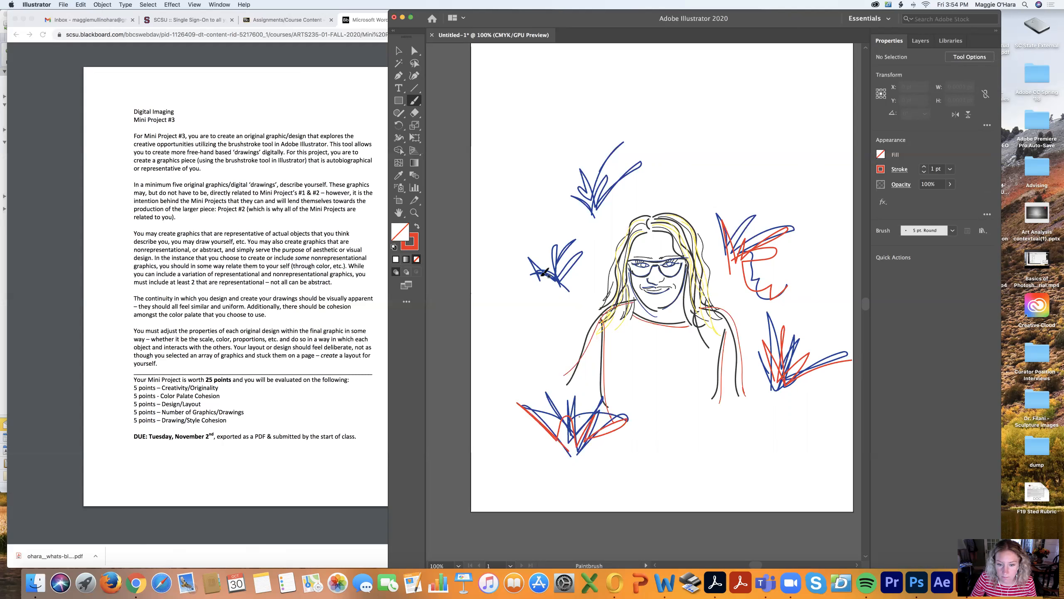
mouse_move(528, 249)
left_mouse_down()
mouse_move(569, 266)
mouse_move(578, 252)
mouse_move(575, 270)
left_mouse_up()
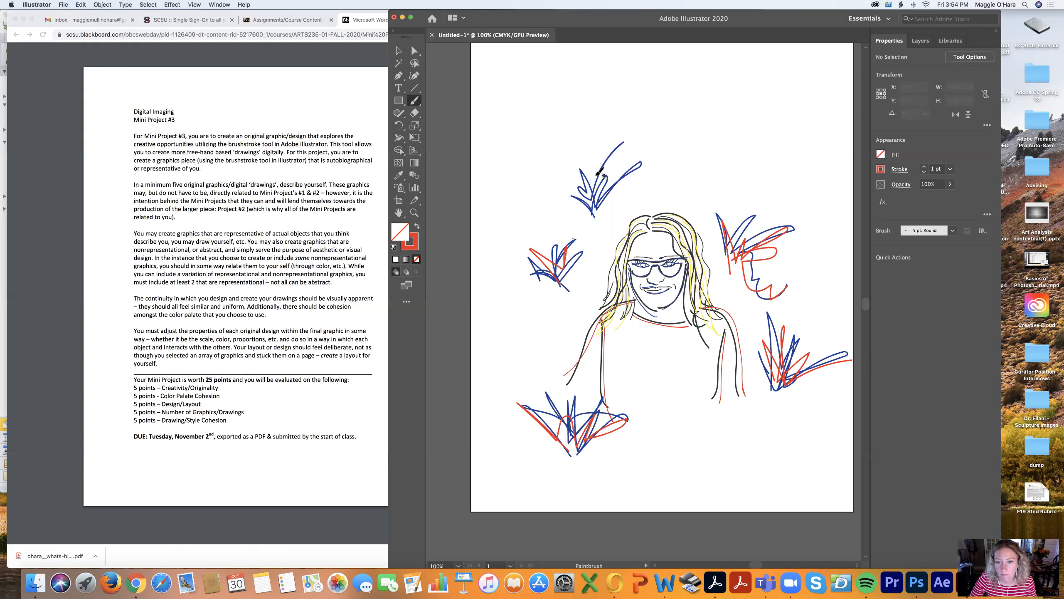
left_click_drag(574, 191, 596, 209)
mouse_move(589, 166)
left_mouse_down()
mouse_move(603, 195)
mouse_move(653, 166)
left_mouse_up()
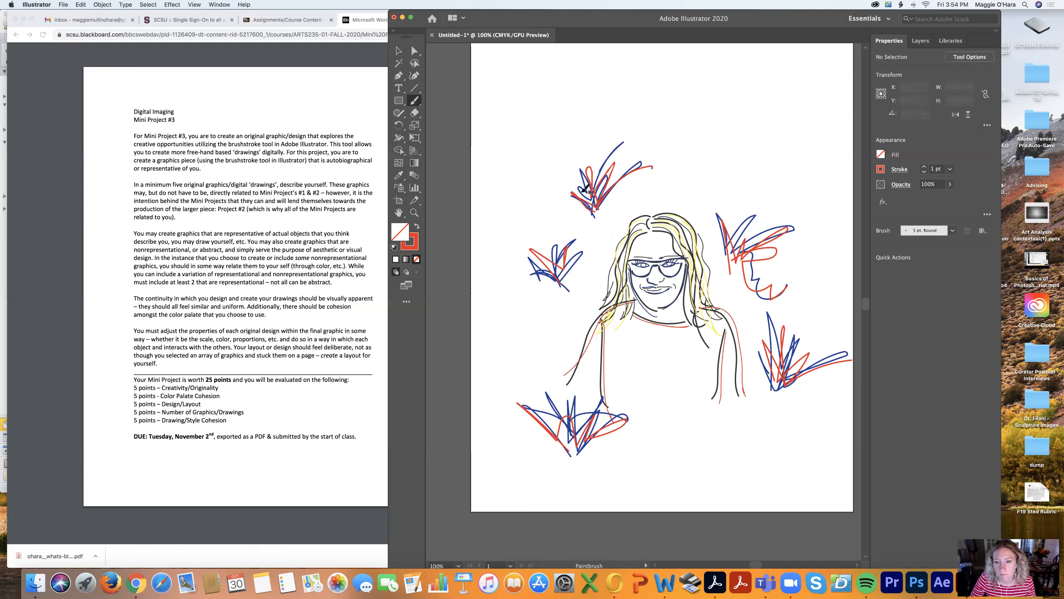